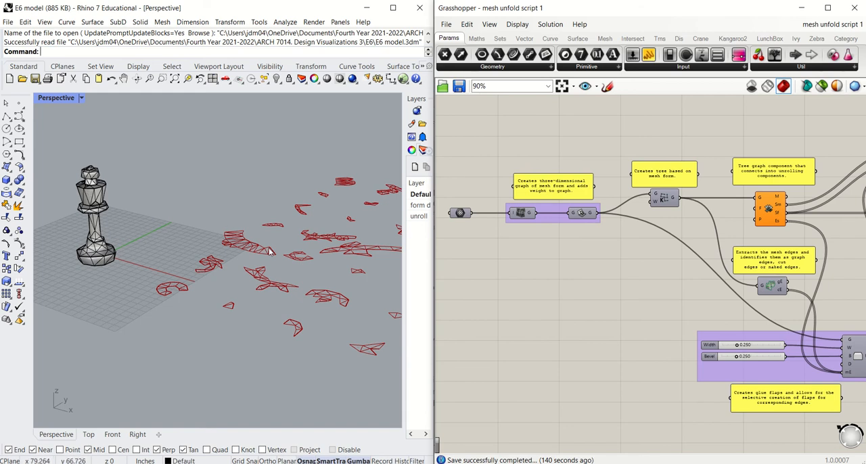
Step: Examine the chess king mesh and the flat unrolled pieces laid out beside it in the perspective view
scroll(244, 252, down, 1)
scroll(134, 230, up, 3)
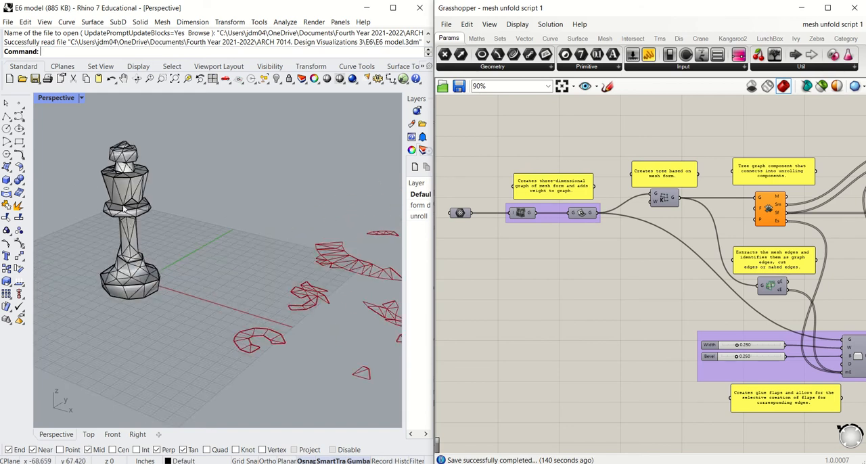
click(124, 210)
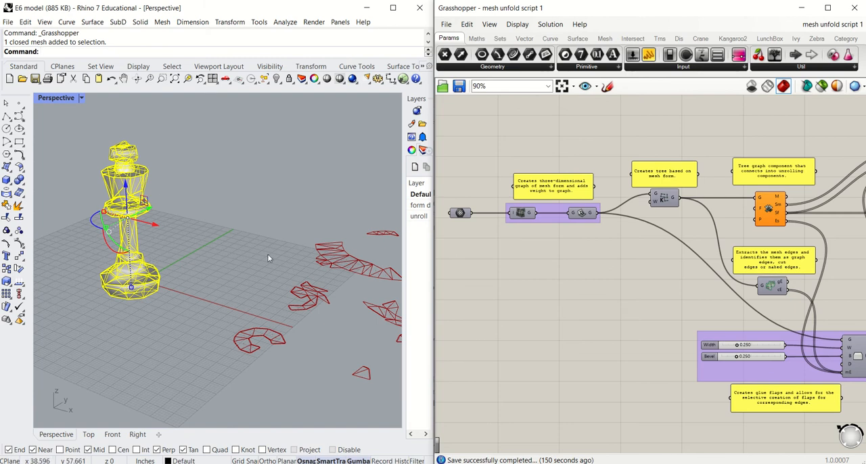
scroll(228, 257, down, 2)
click(282, 229)
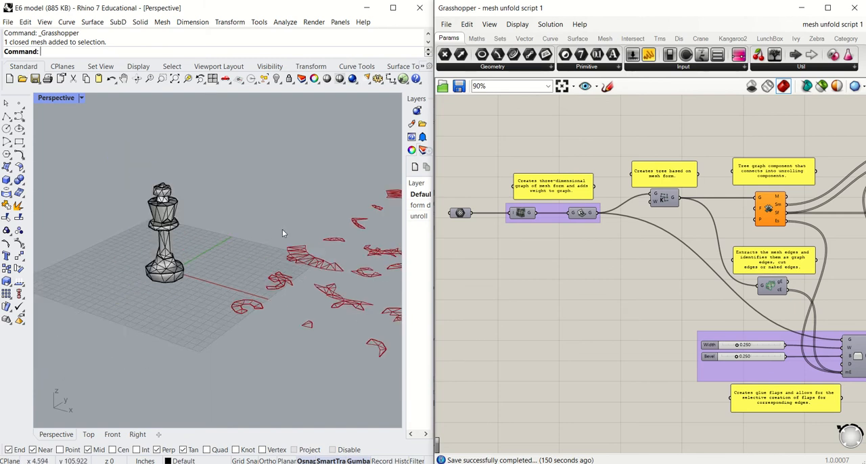
scroll(251, 256, up, 5)
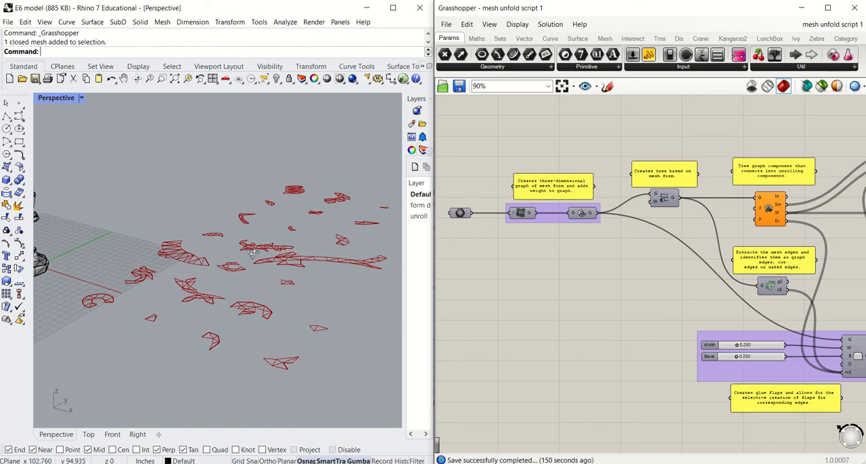
right_drag(250, 255, 230, 267)
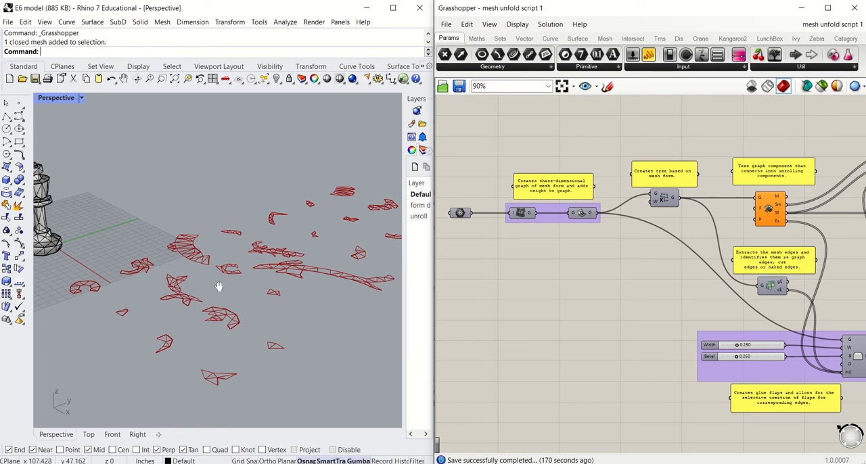
shift+right_drag(218, 287, 280, 291)
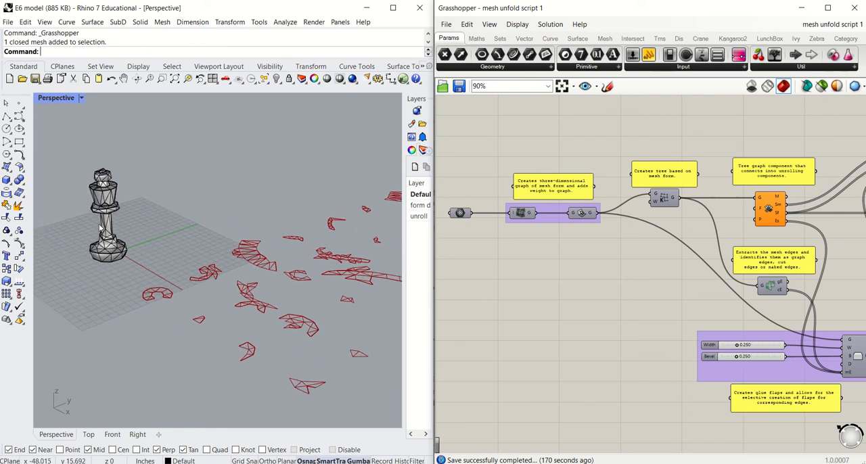
scroll(104, 215, up, 3)
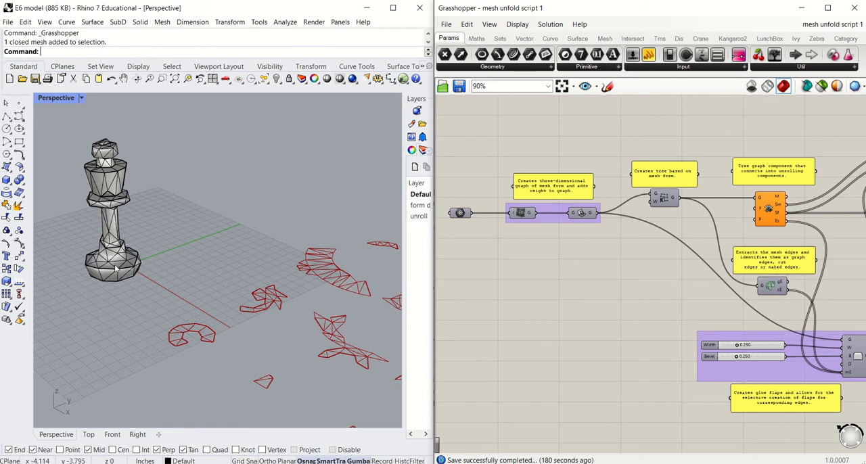
scroll(116, 269, down, 2)
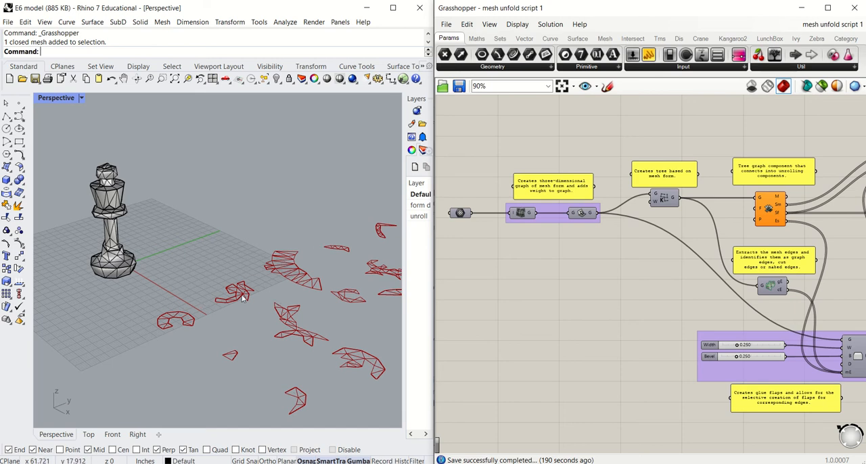
shift+right_drag(250, 295, 218, 291)
scroll(215, 290, down, 2)
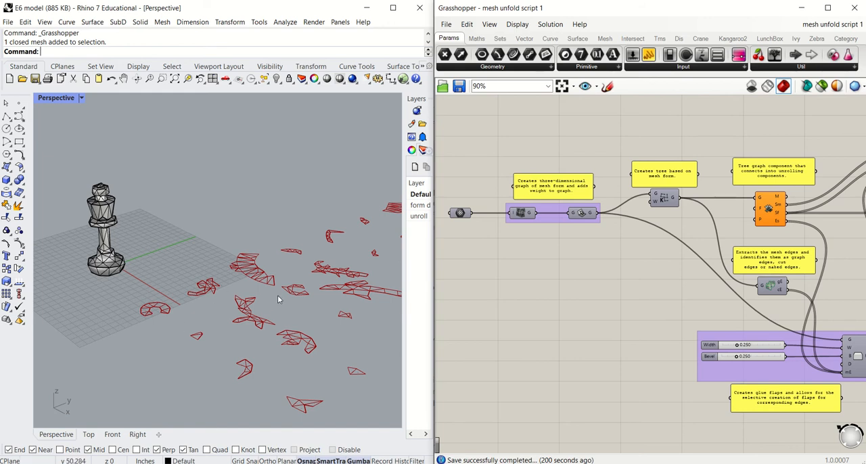
shift+right_drag(285, 298, 236, 298)
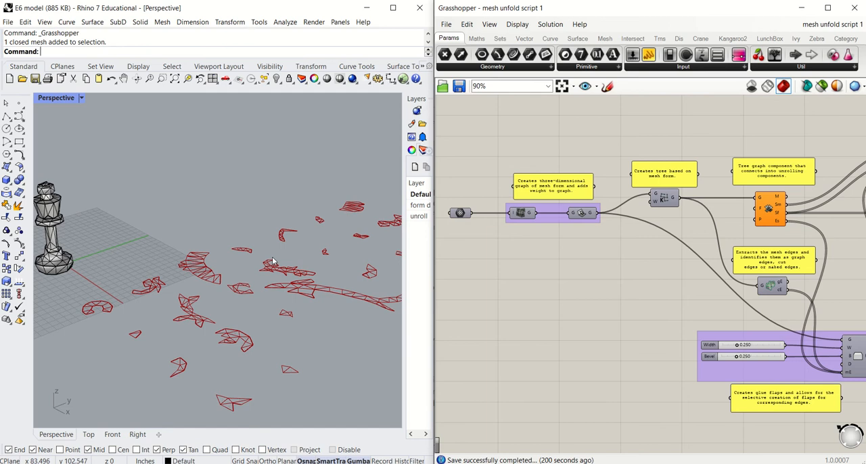
scroll(230, 301, down, 2)
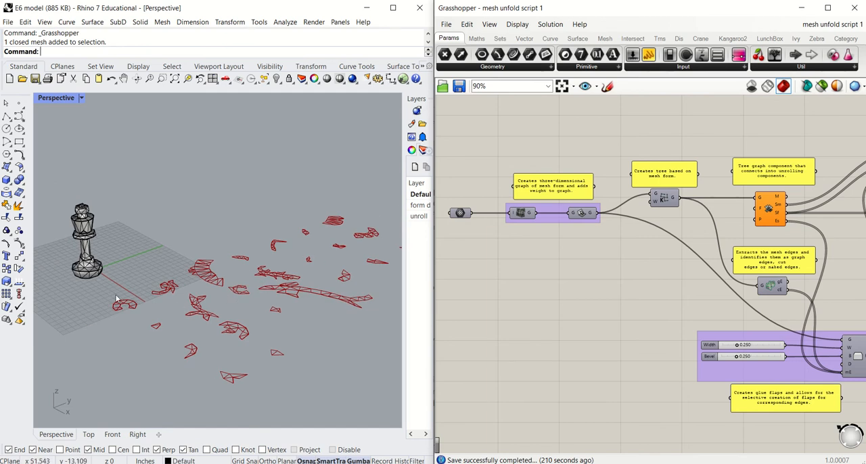
shift+right_drag(129, 296, 162, 293)
scroll(130, 270, up, 3)
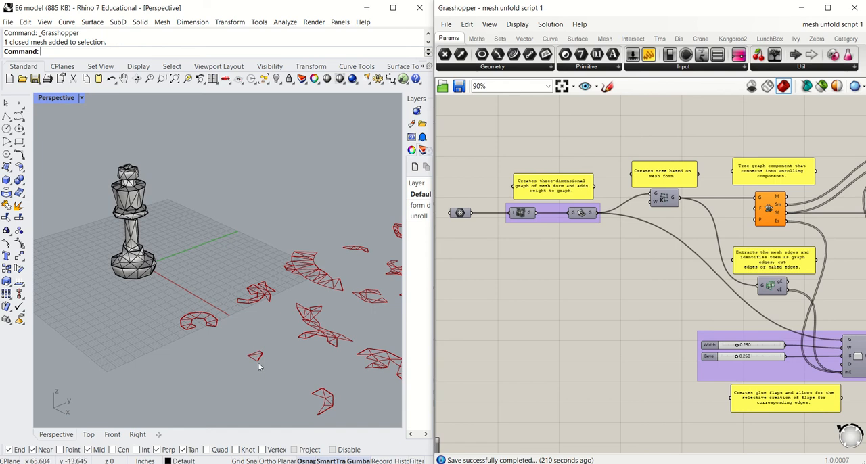
Step: Switch to the browser and review the Ivy for Grasshopper description and downloads on Food4Rhino, returning to the model when finished
click(332, 449)
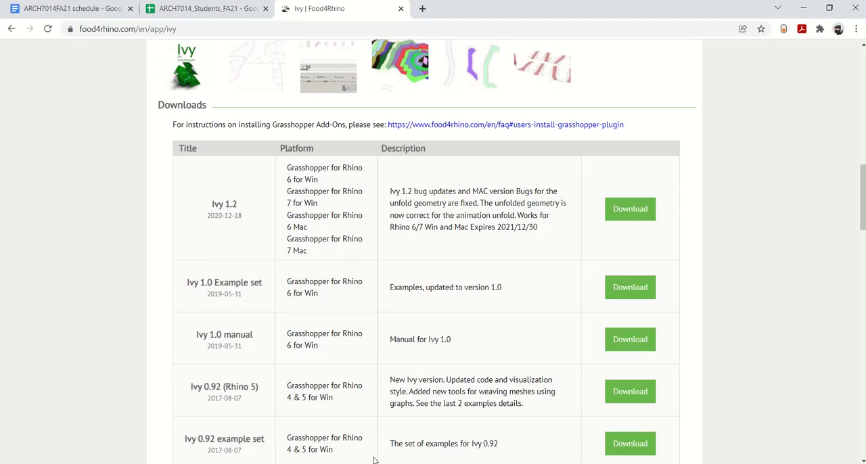
scroll(160, 258, up, 2)
scroll(160, 258, up, 2)
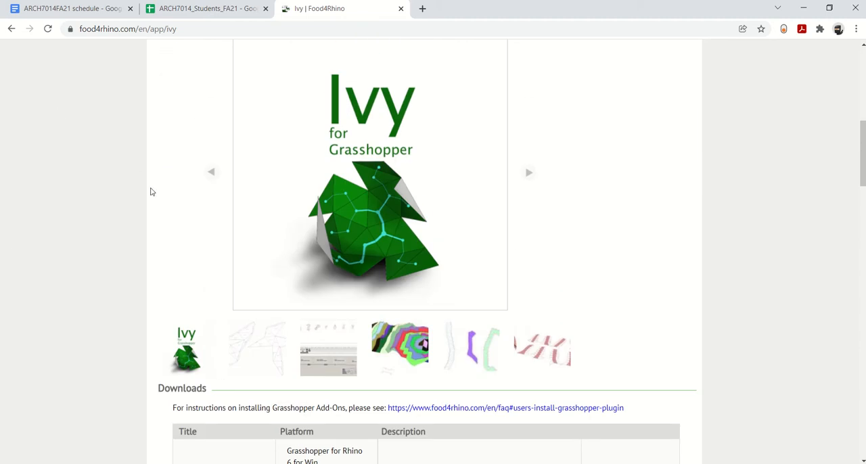
scroll(151, 192, up, 5)
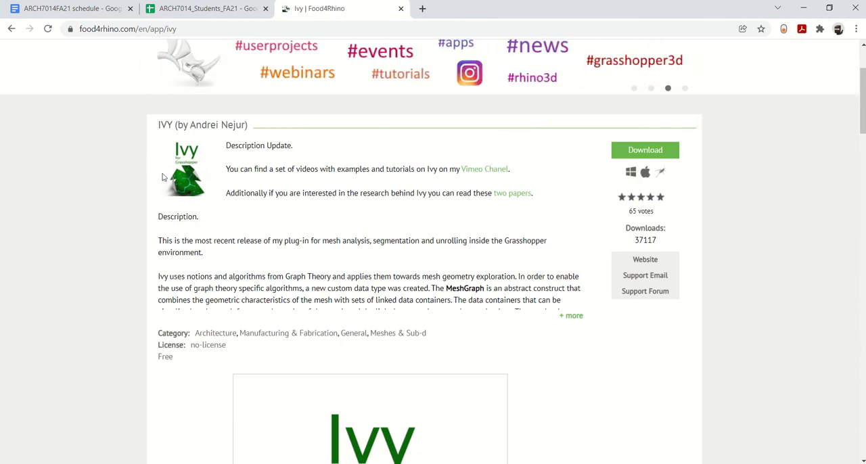
scroll(158, 230, down, 10)
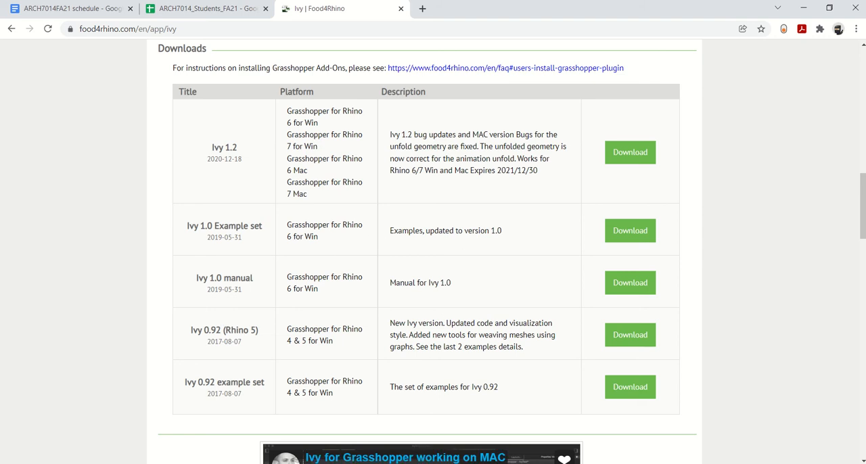
click(460, 419)
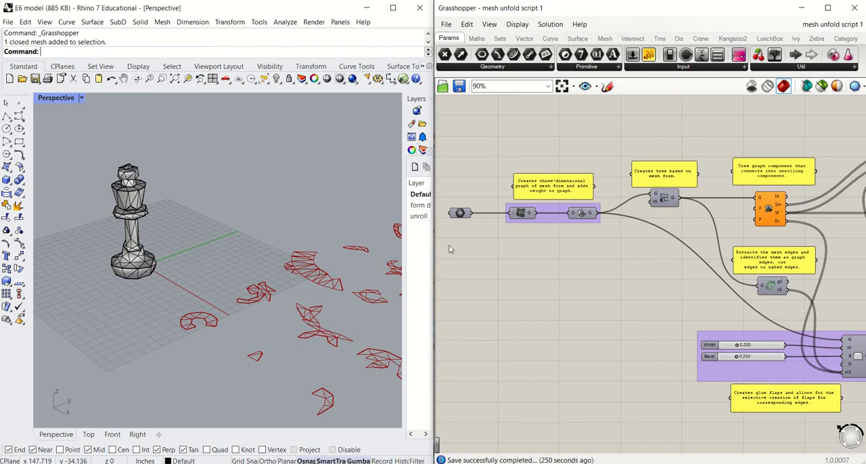
Step: Inspect the triangulated faces of the chess king mesh close up, from its base to its crown
right_drag(493, 254, 538, 252)
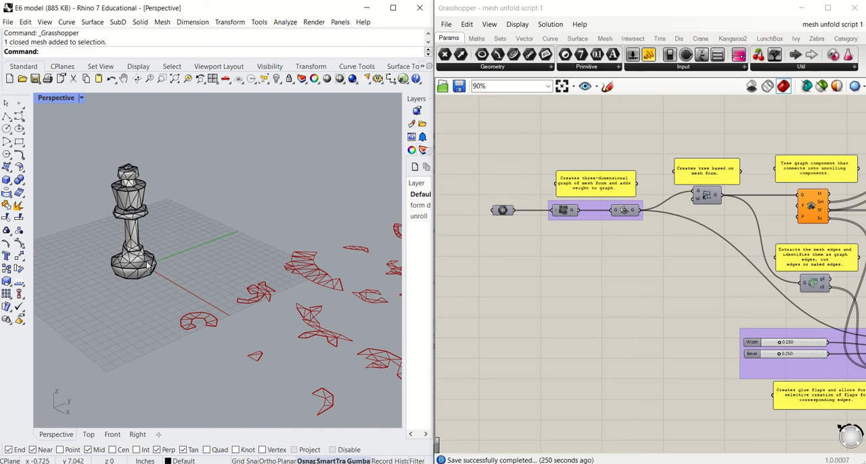
scroll(119, 263, up, 3)
scroll(119, 262, up, 2)
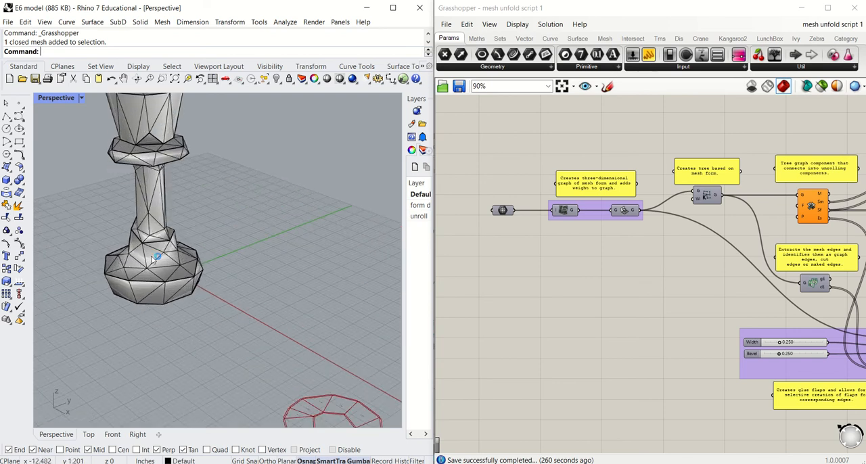
shift+right_drag(157, 255, 214, 340)
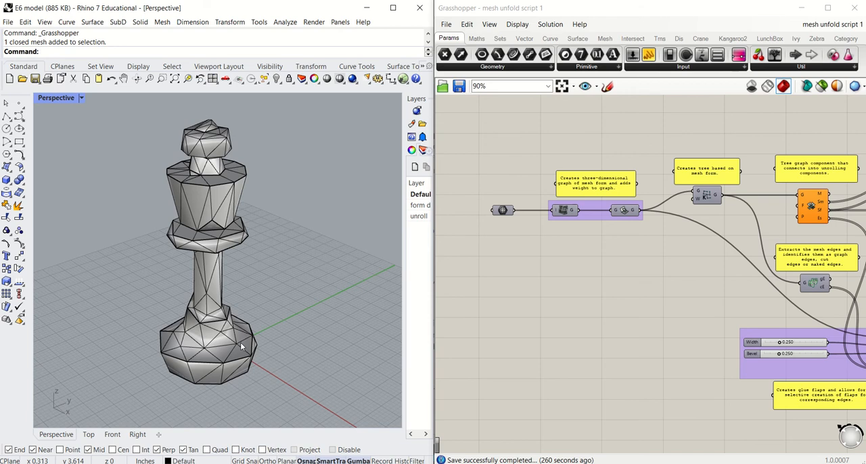
right_drag(210, 337, 213, 341)
scroll(222, 342, down, 2)
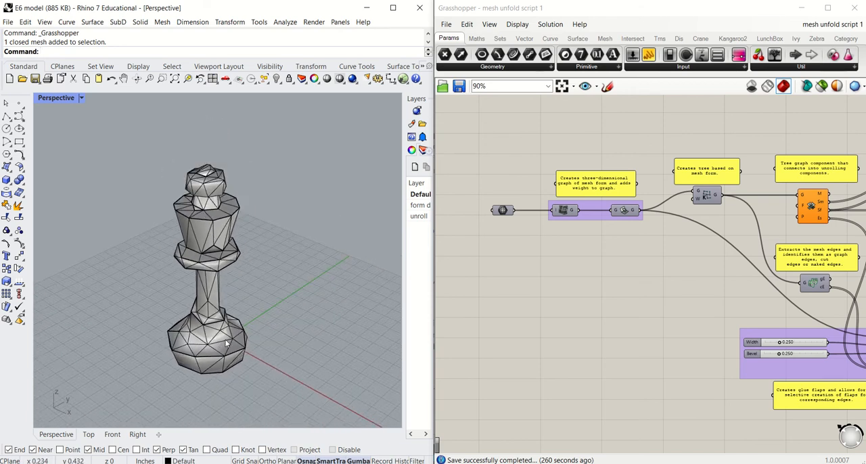
shift+right_drag(231, 334, 248, 310)
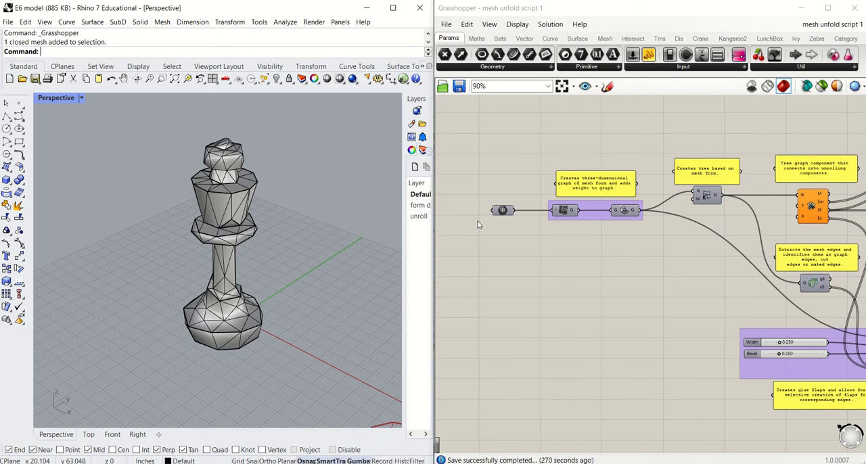
Step: Select the Mesh parameter at the start of the script and restrict the preview to selected components only
click(502, 211)
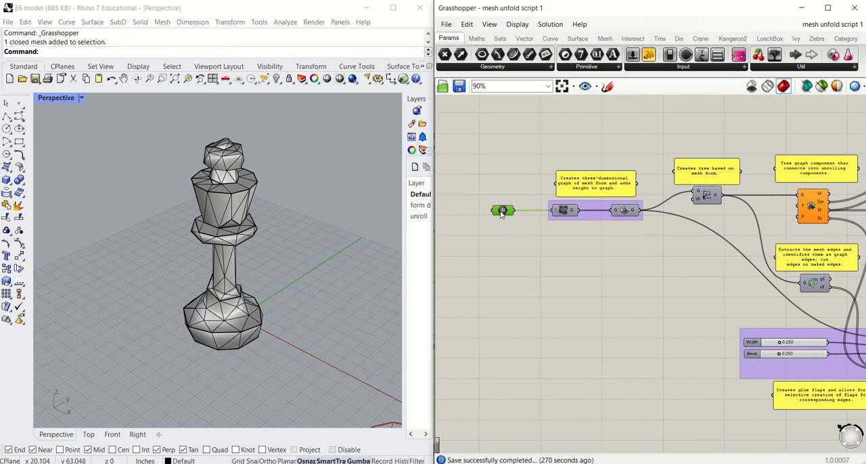
click(821, 86)
right_drag(207, 288, 236, 290)
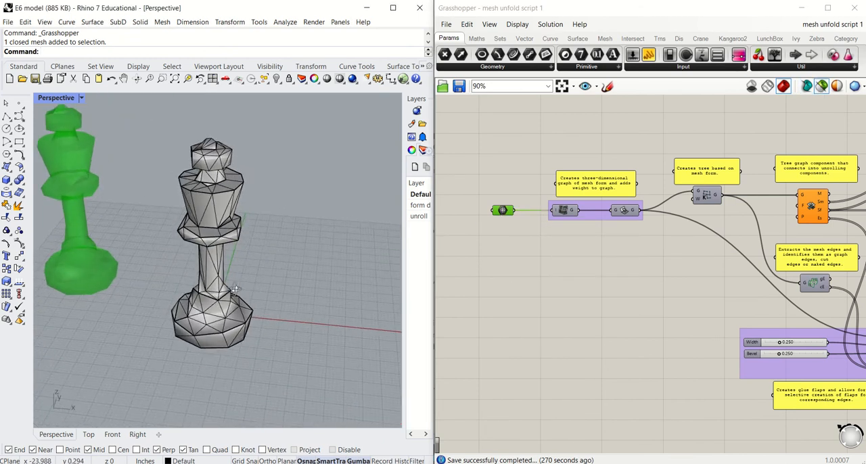
scroll(236, 291, down, 2)
scroll(565, 293, down, 3)
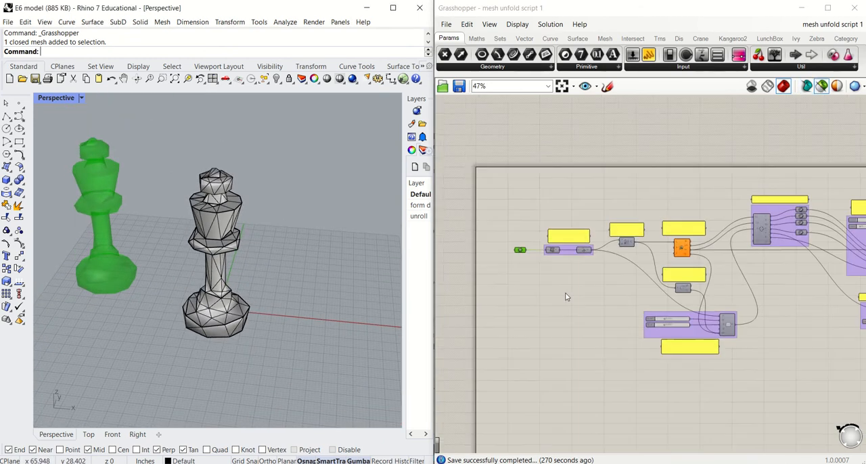
Step: Select the final output group and the slider group below it, and enable their components
right_drag(856, 287, 708, 282)
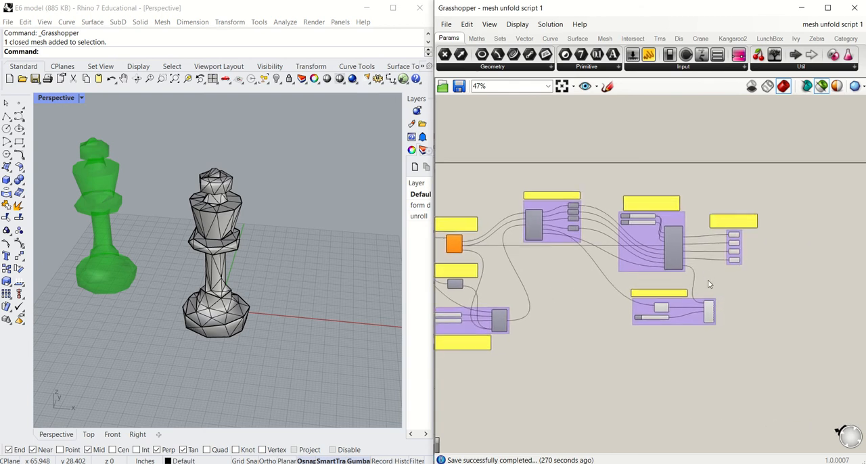
drag(708, 196, 783, 273)
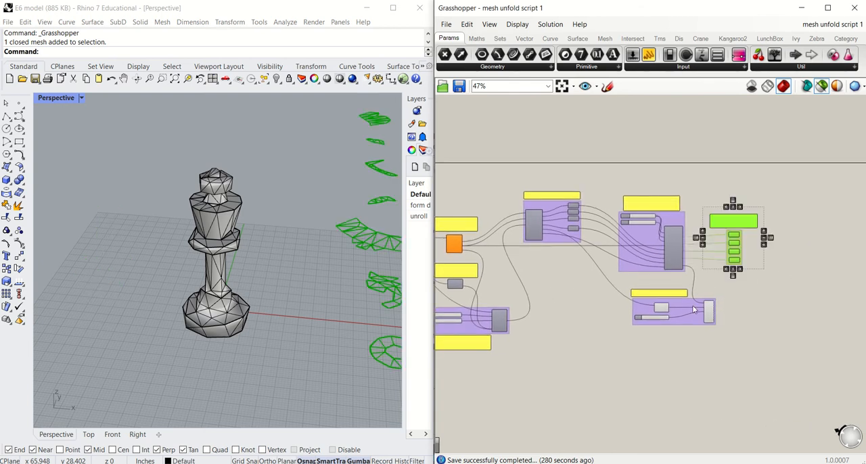
drag(609, 346, 738, 283)
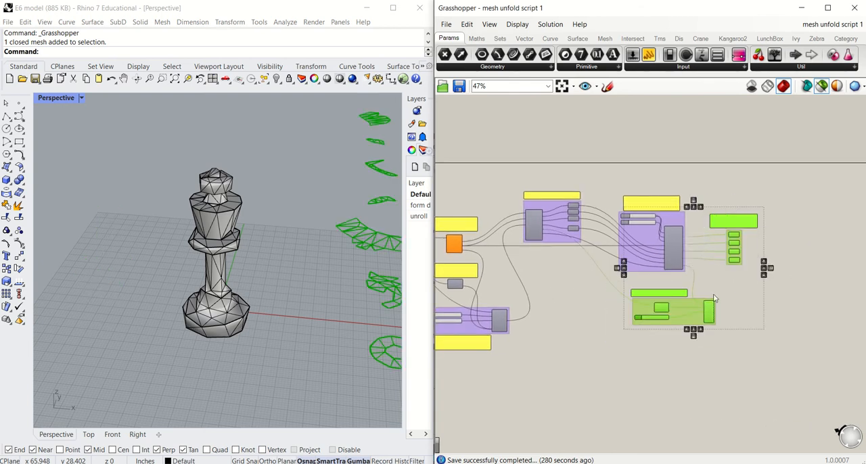
middle_click(688, 300)
click(725, 267)
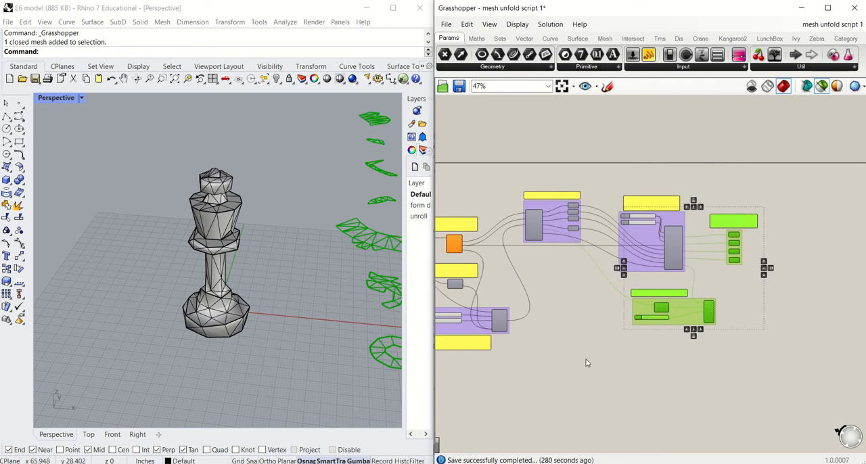
click(587, 361)
Step: Preview the Mesh parameter's geometry on its own by selecting the parameter and hiding the original chess king mesh
right_drag(609, 338, 757, 336)
right_drag(510, 294, 610, 301)
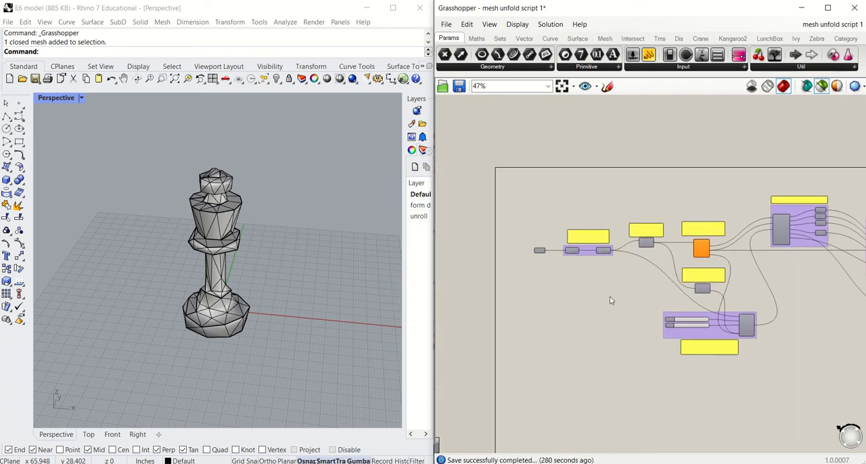
click(539, 251)
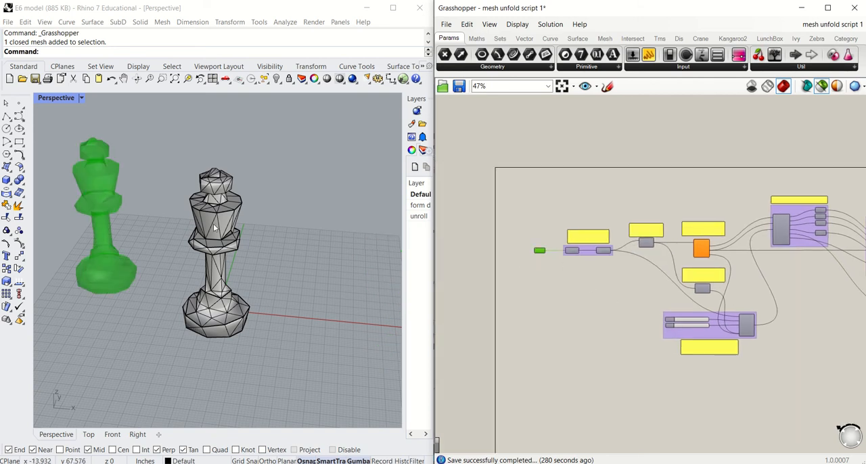
click(218, 274)
click(276, 78)
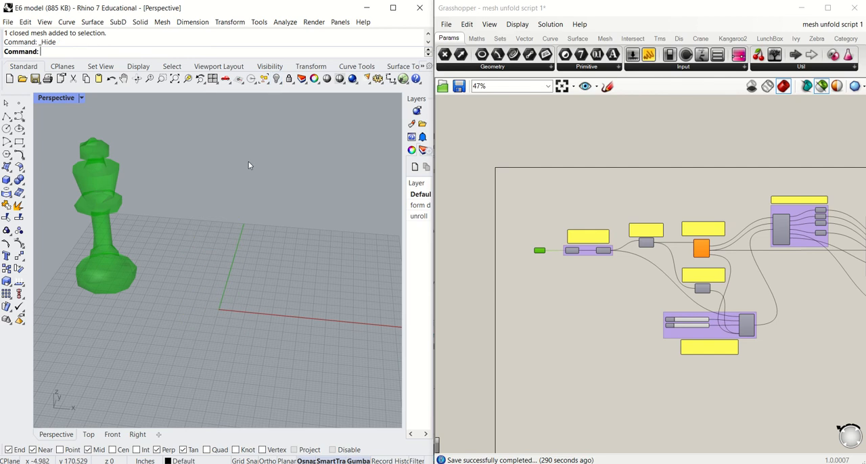
shift+right_drag(200, 230, 220, 228)
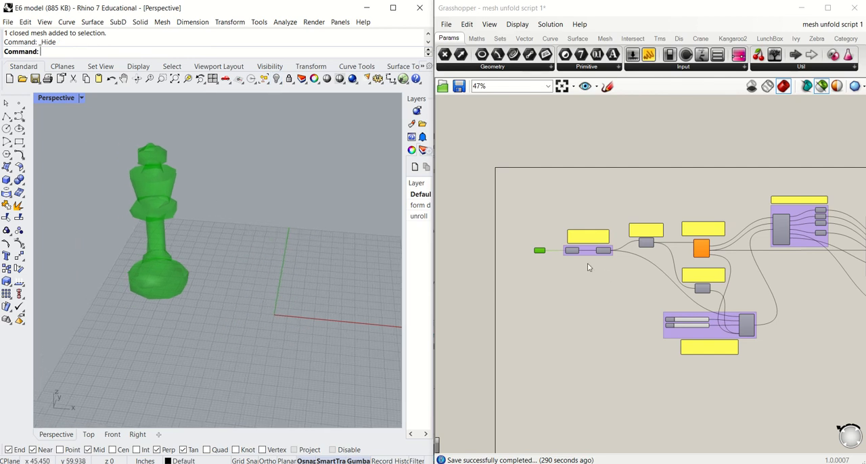
Step: Review the Mesh parameter's options for assigning one or multiple meshes, and leave them unchanged
scroll(523, 241, up, 2)
scroll(523, 242, up, 5)
right_click(556, 264)
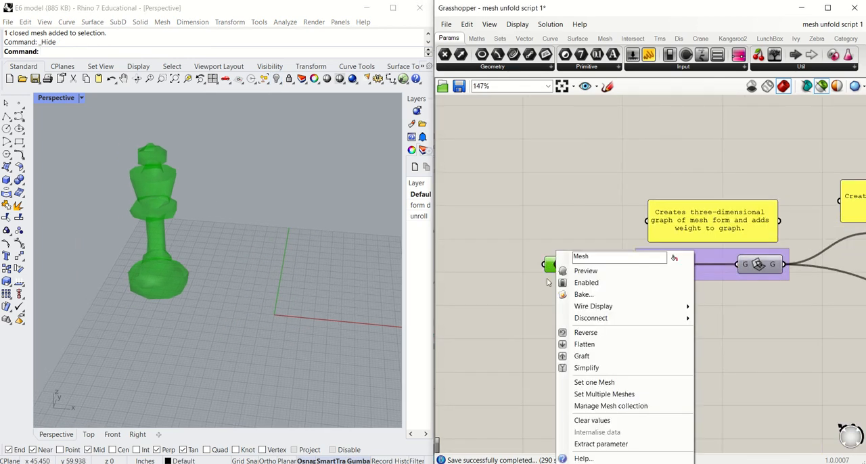
click(504, 315)
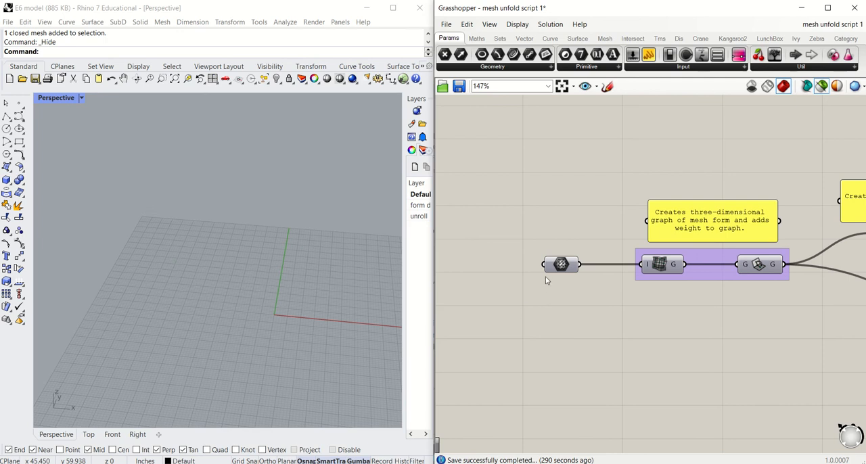
Step: Preview the Mesh parameter and the Graph from Mesh component, and locate Graph from Mesh among Ivy's Mesh Graph components
click(560, 266)
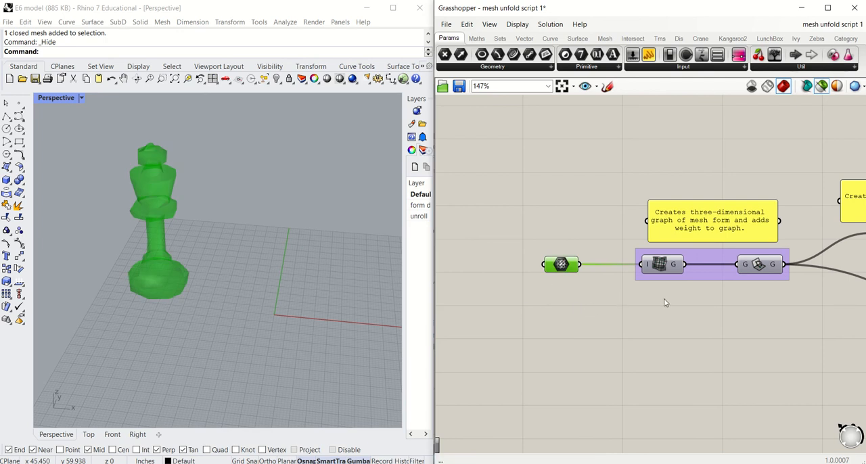
right_drag(663, 303, 546, 296)
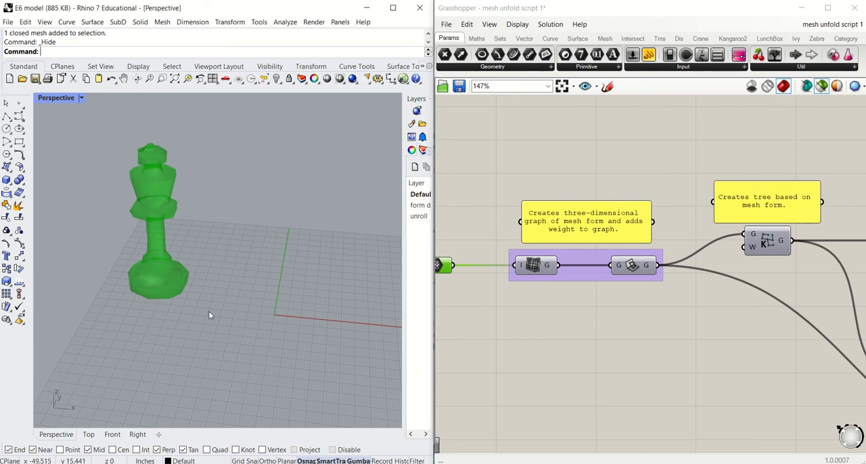
click(527, 266)
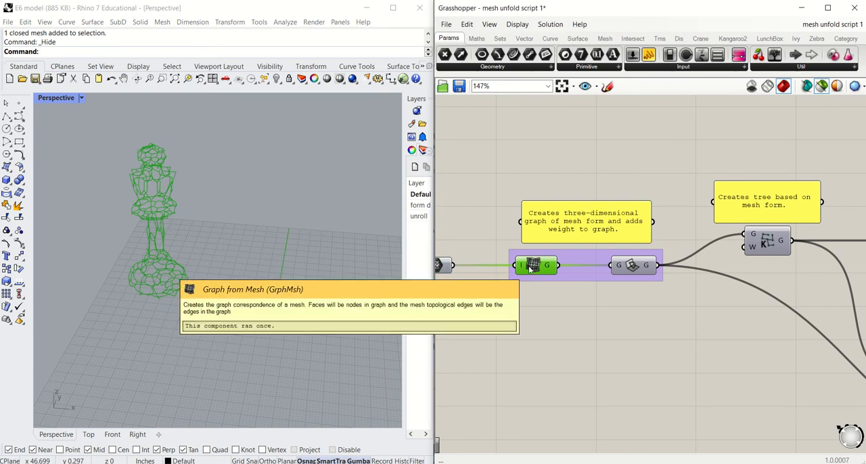
click(796, 39)
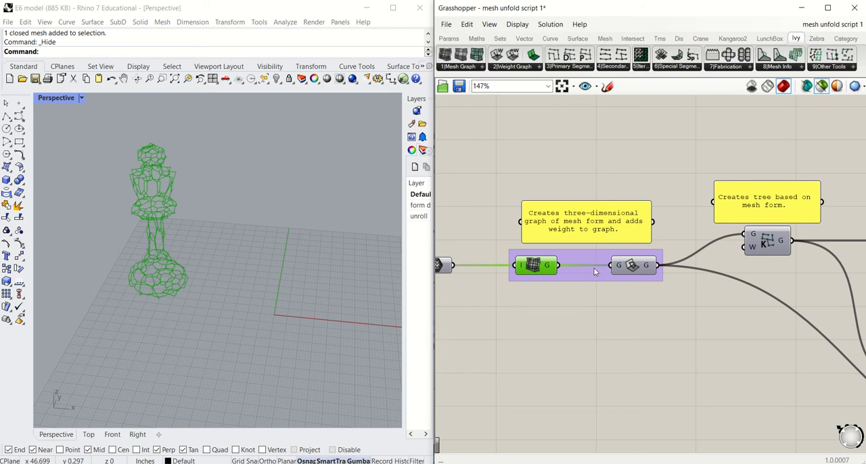
click(480, 71)
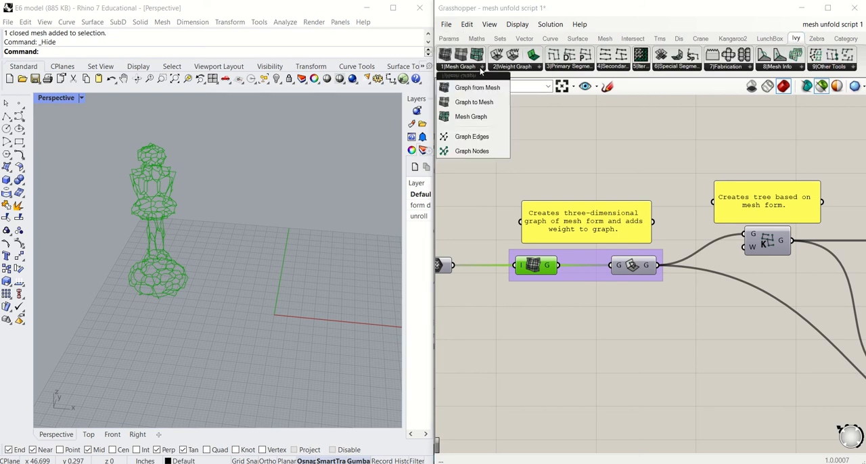
click(484, 237)
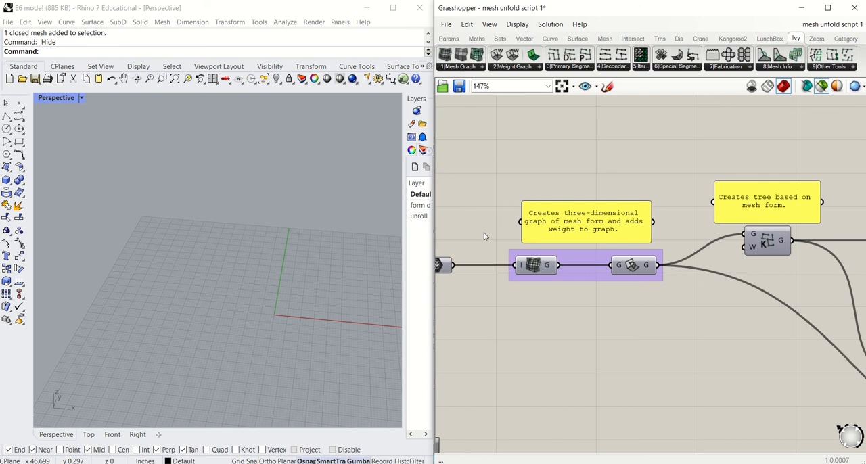
click(532, 270)
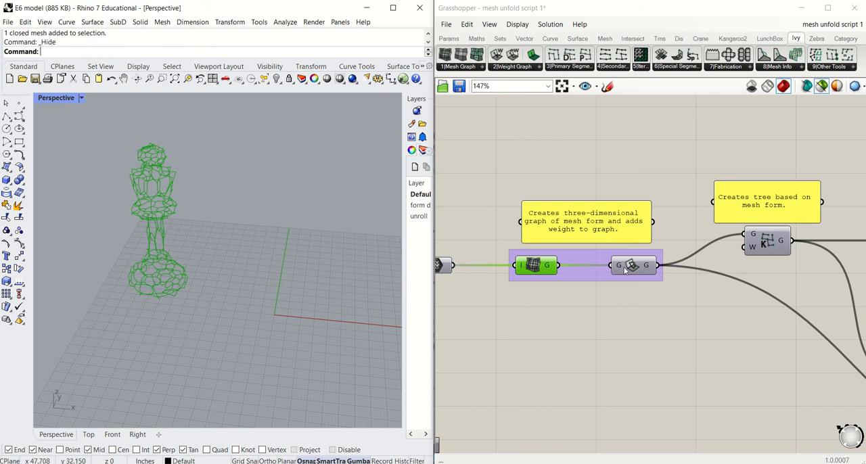
Step: Review Ivy's Weight Graph components and preview the edge weight component that follows Graph from Mesh
click(521, 67)
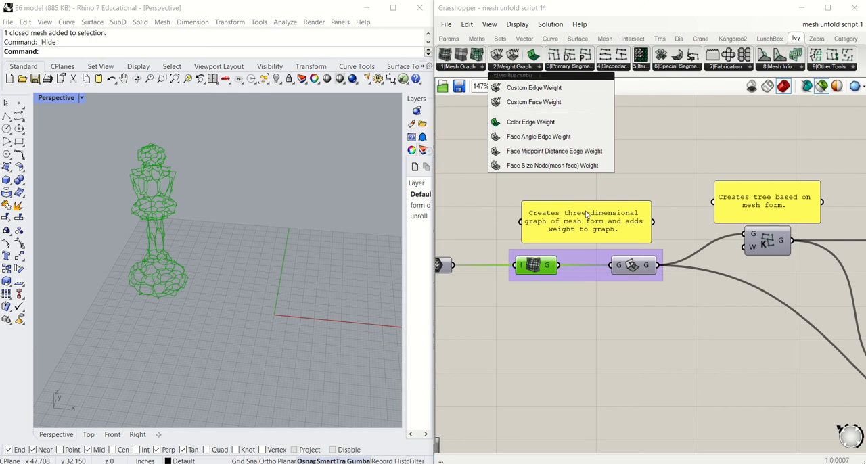
click(630, 268)
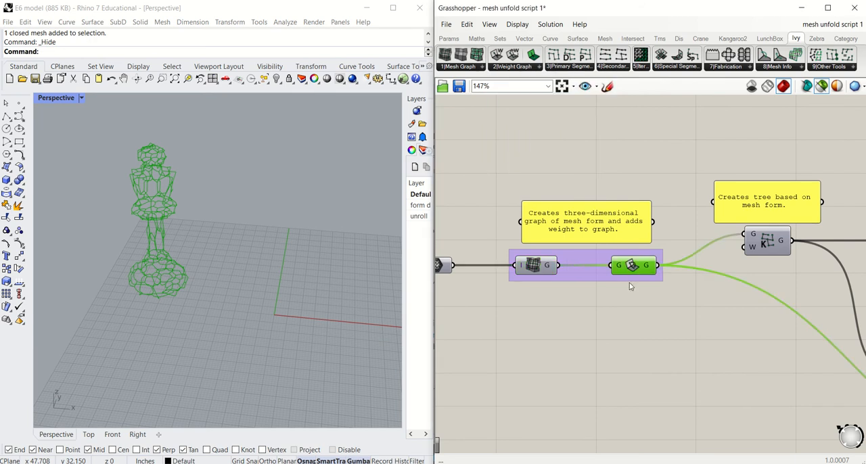
mouse_move(637, 268)
key(ctrl+e)
key(ctrl+e)
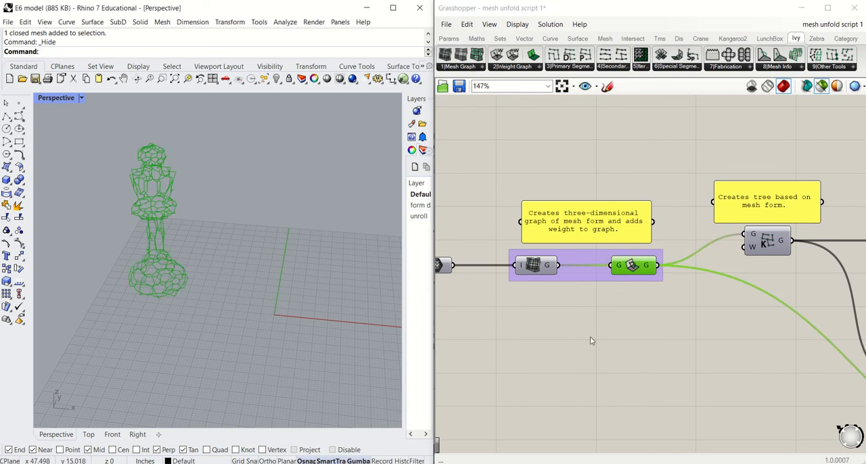
Step: Preview the MST Kruskal component's tree graph and review Ivy's primary segmentation alternatives to it
right_drag(639, 335, 558, 342)
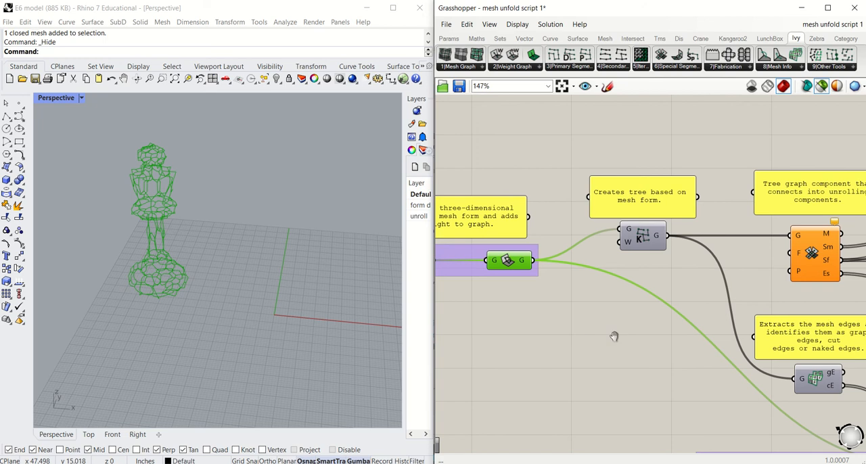
right_drag(622, 337, 555, 335)
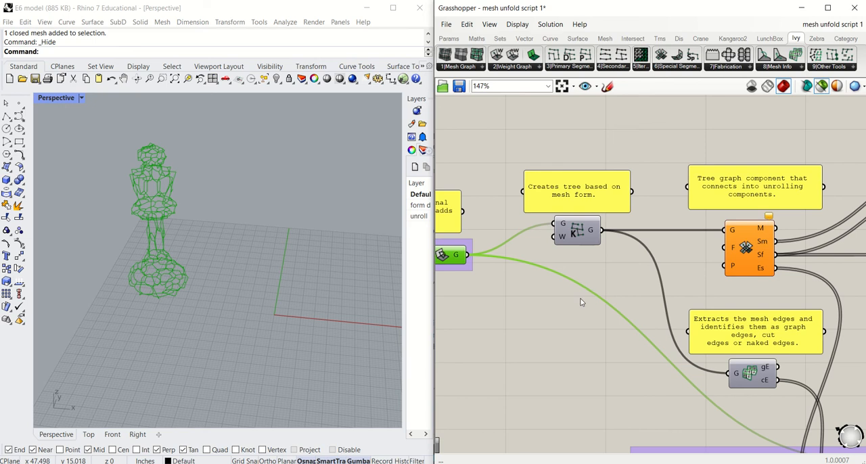
click(575, 236)
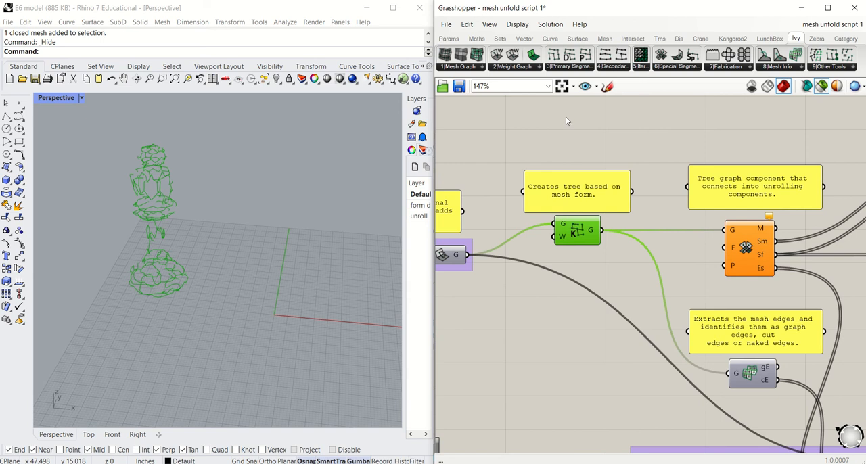
click(573, 66)
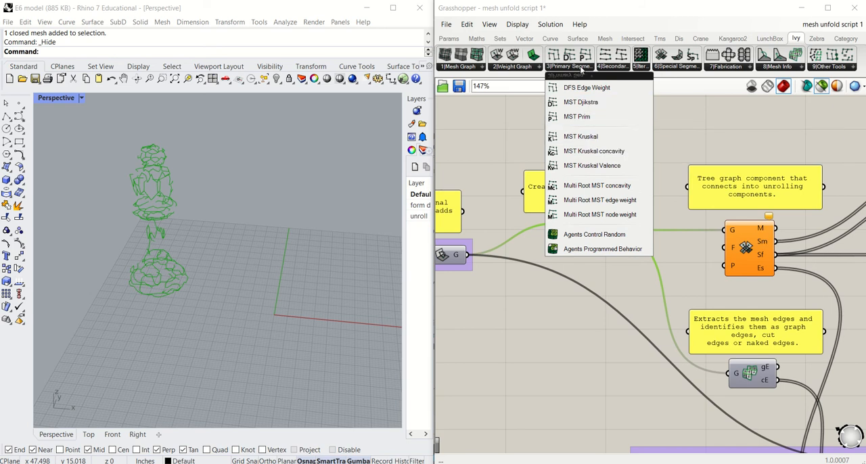
click(525, 291)
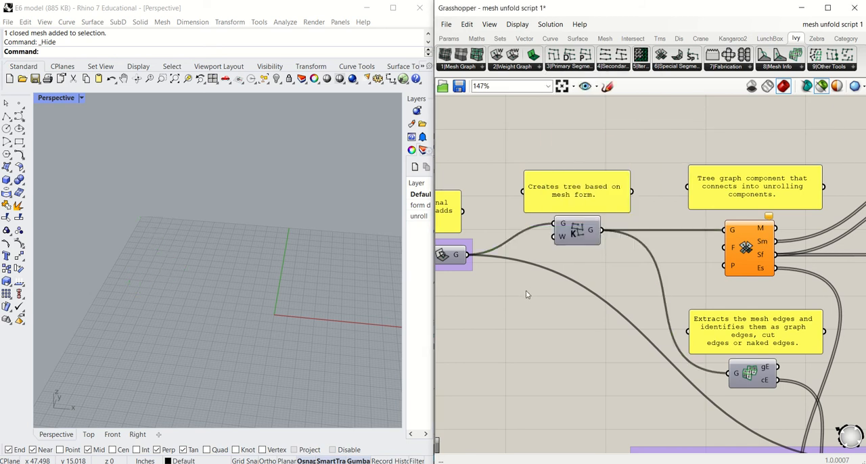
click(573, 234)
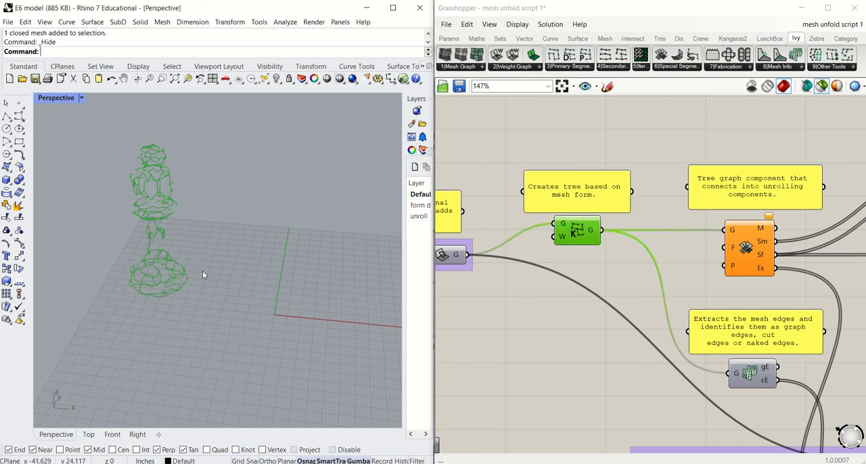
Step: Trace the graph to the MeshGraph Unroll component, preview its output and locate it among Ivy's special segmentation components
scroll(550, 298, down, 1)
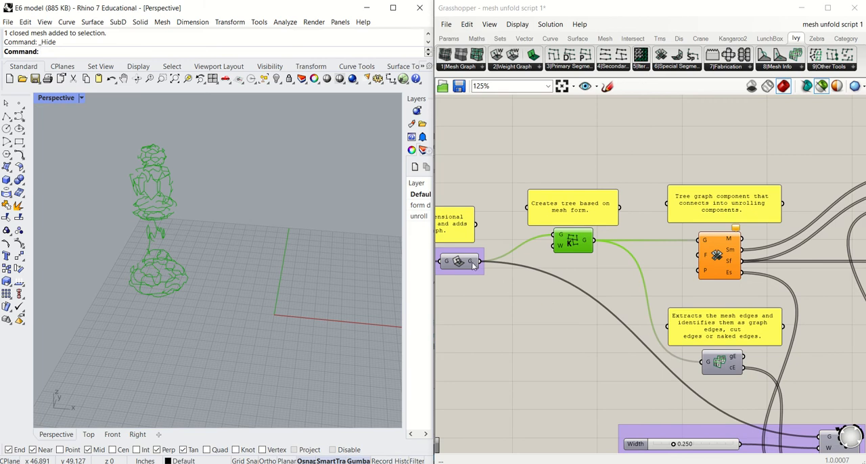
mouse_move(472, 263)
right_drag(515, 310, 629, 289)
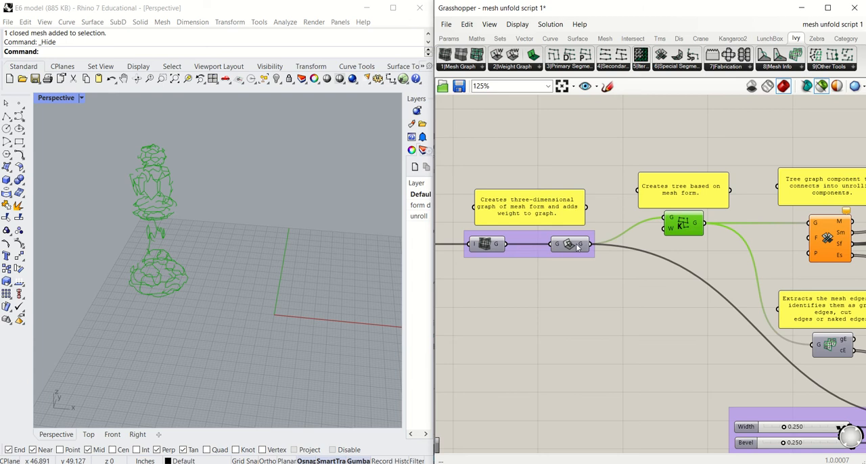
right_drag(609, 270, 513, 272)
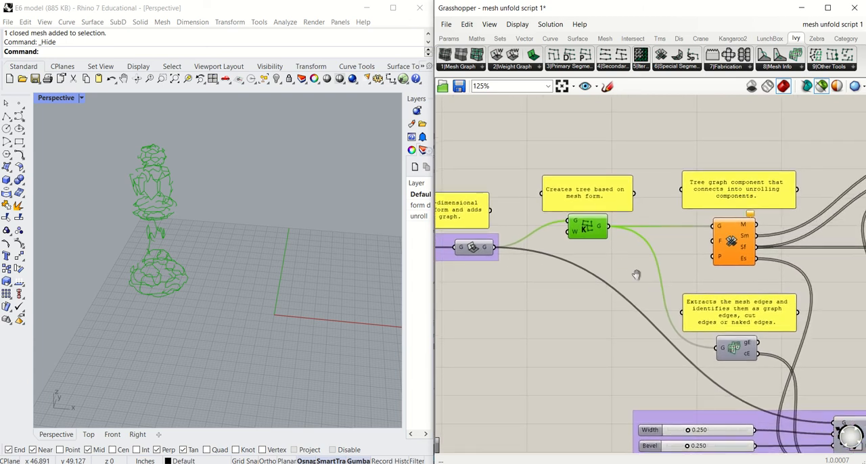
right_drag(636, 275, 555, 220)
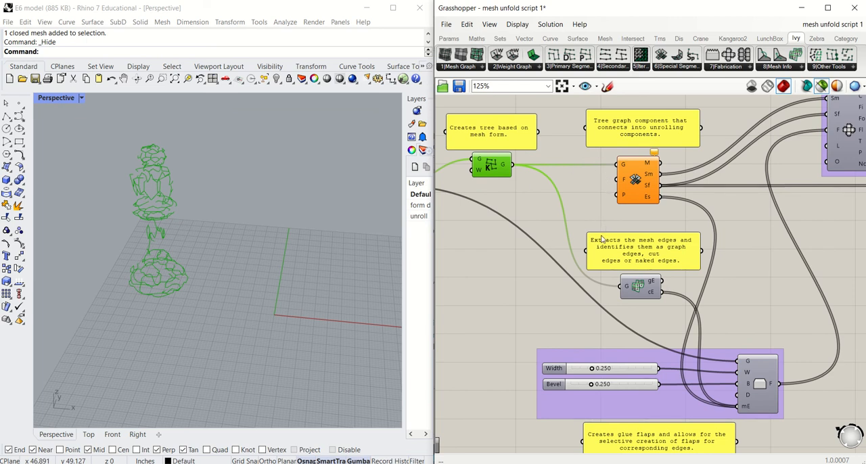
click(636, 180)
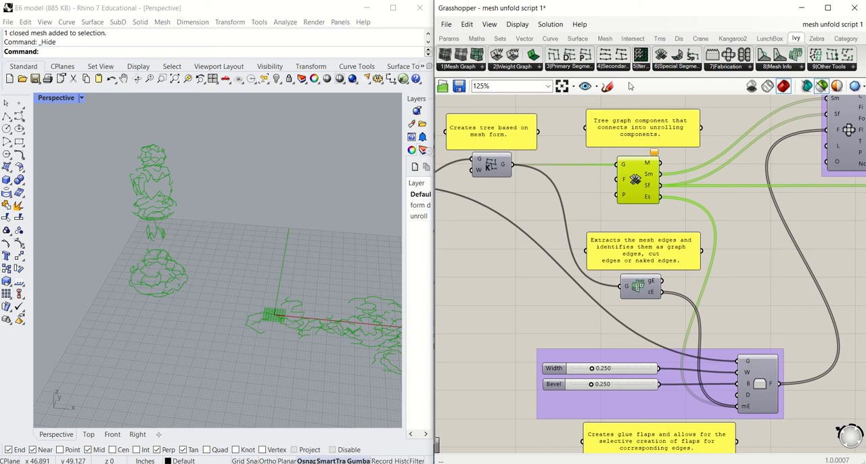
click(691, 67)
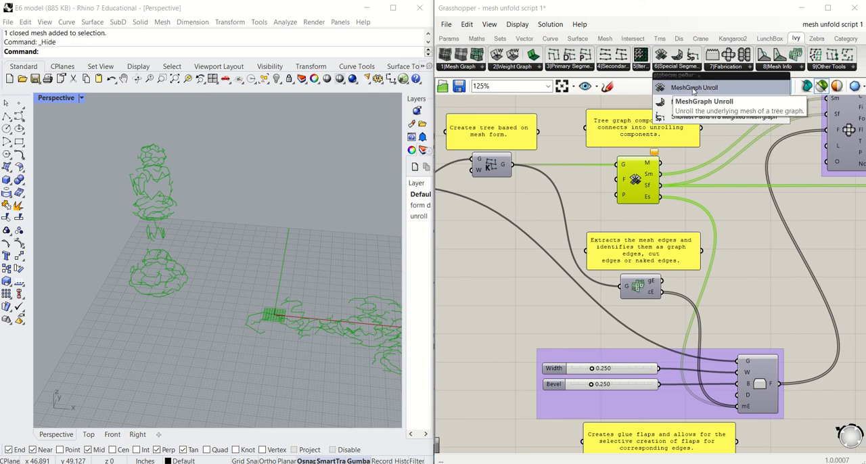
click(601, 197)
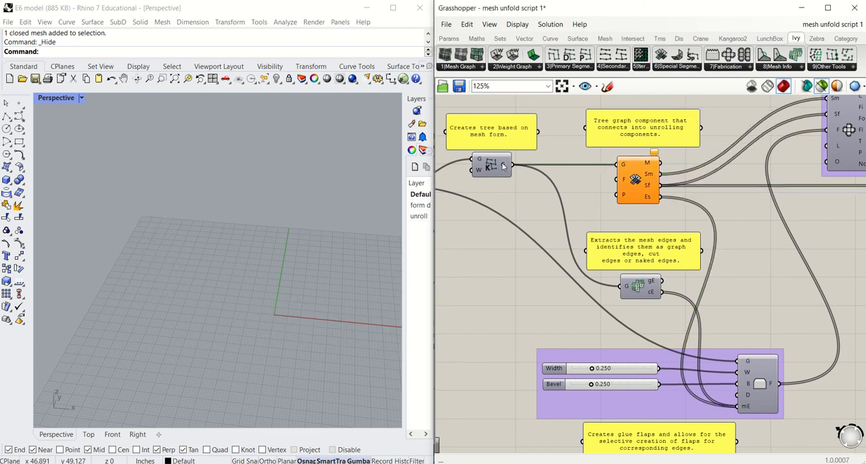
Step: Compare the previews of MST Kruskal and MeshGraph Unroll, and examine the whole unrolled graph in the Rhino viewport
click(494, 166)
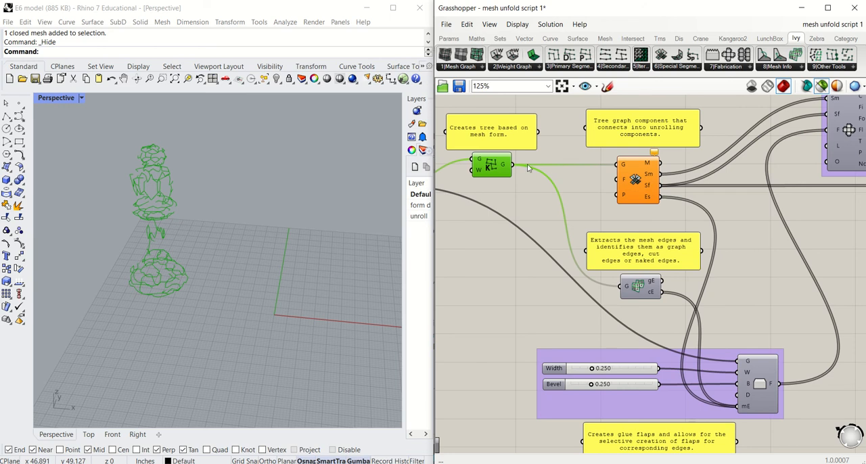
click(636, 179)
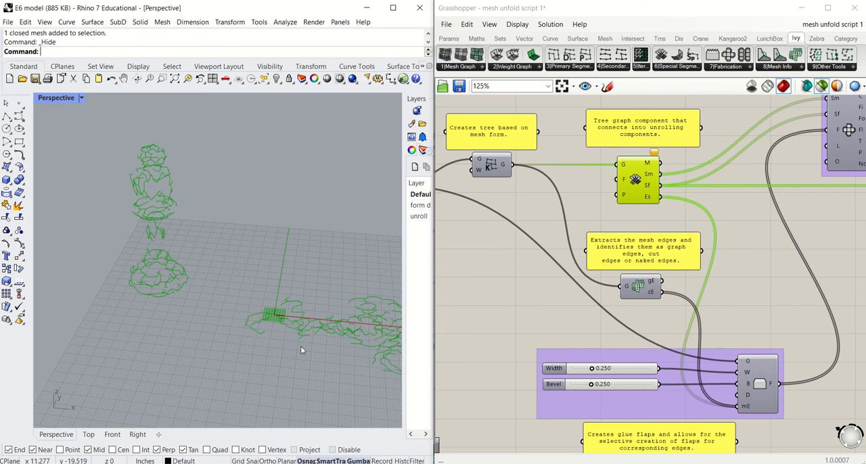
shift+right_drag(300, 342, 151, 316)
scroll(148, 309, down, 1)
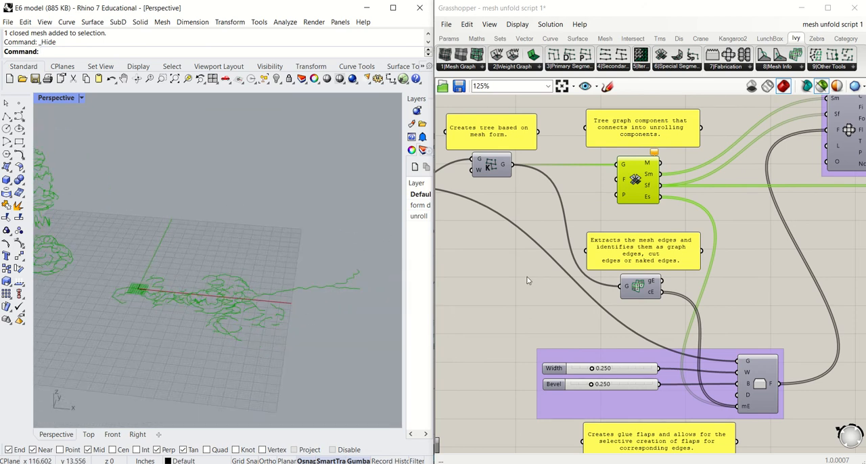
Step: Follow the unroll outputs to the Flat Fabrication component and compare its preview with that of MeshGraph Unroll
right_drag(651, 251, 629, 219)
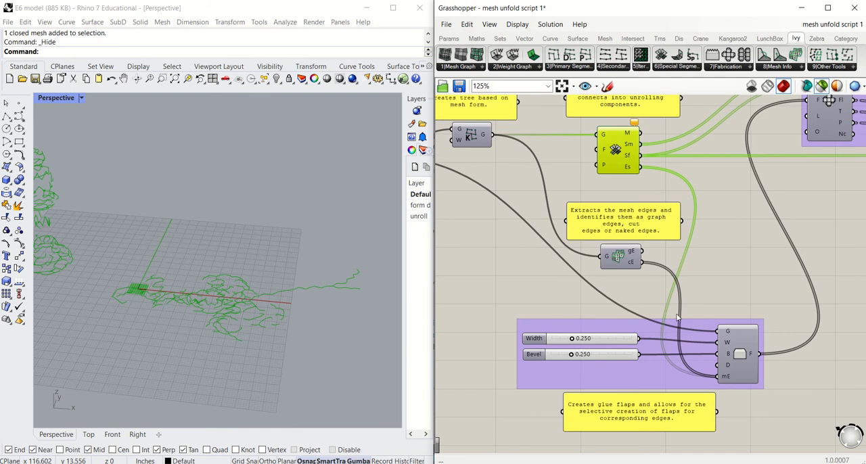
scroll(707, 265, down, 1)
right_drag(707, 265, 653, 294)
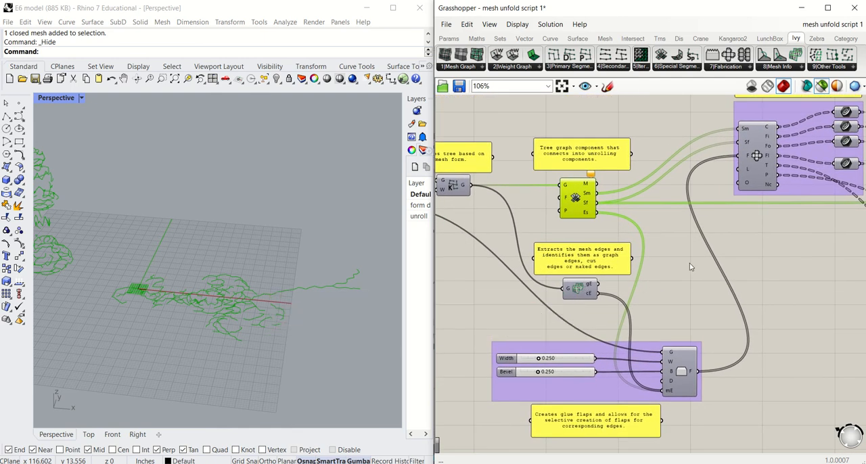
right_drag(676, 269, 582, 312)
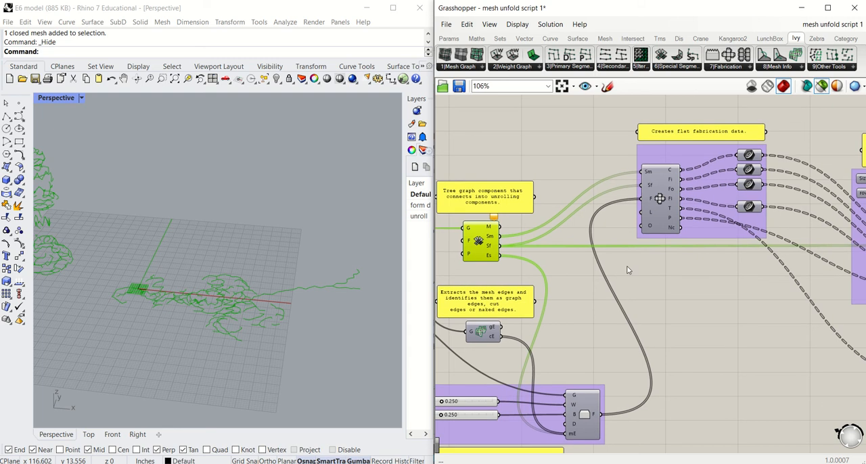
click(659, 203)
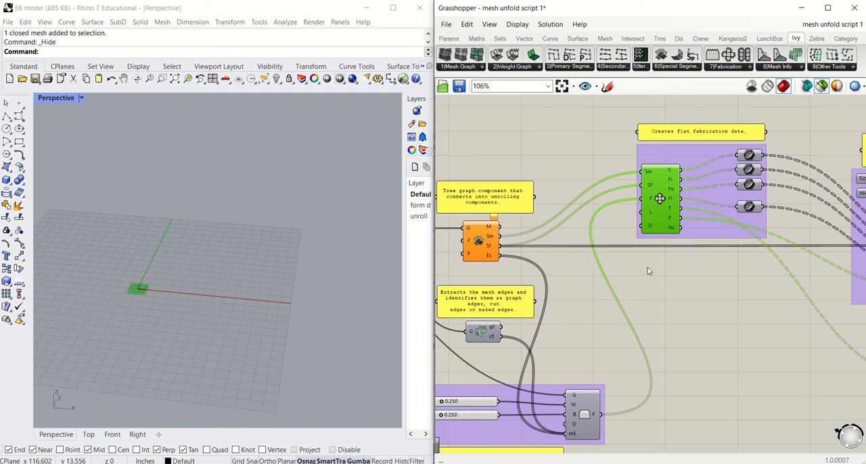
click(479, 242)
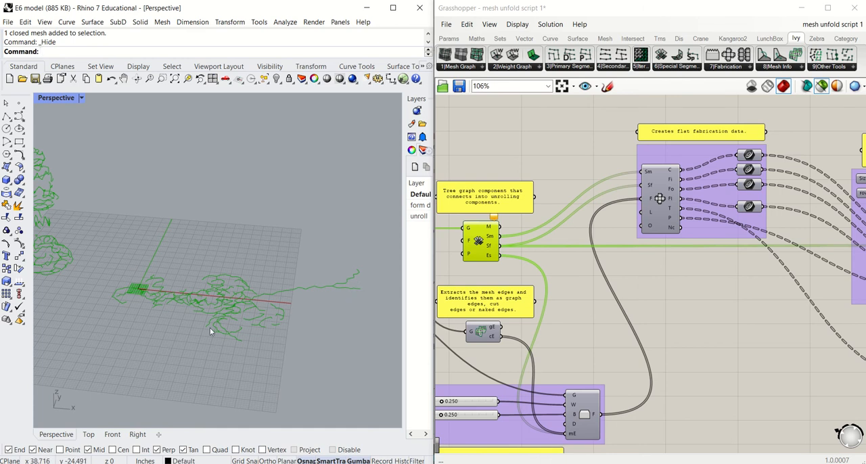
click(662, 212)
Step: Select the SimpleFlap component and examine its graph, Width, Bevel and mesh edge inputs
right_drag(656, 293, 711, 253)
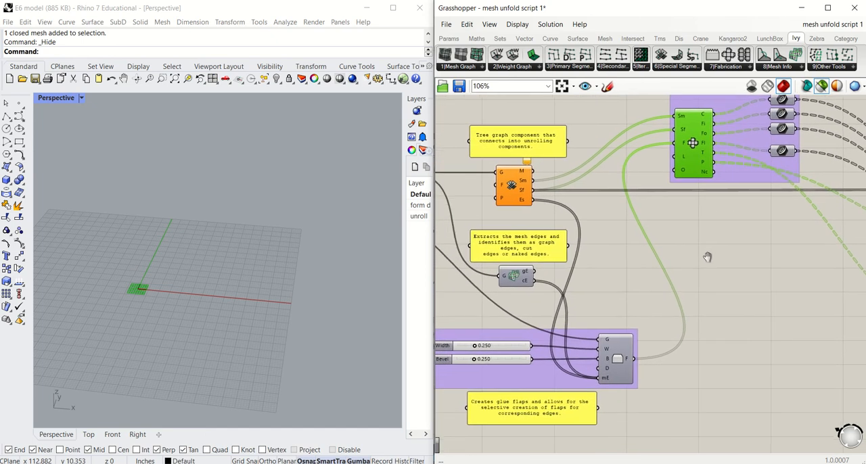
click(623, 361)
right_drag(626, 360, 650, 341)
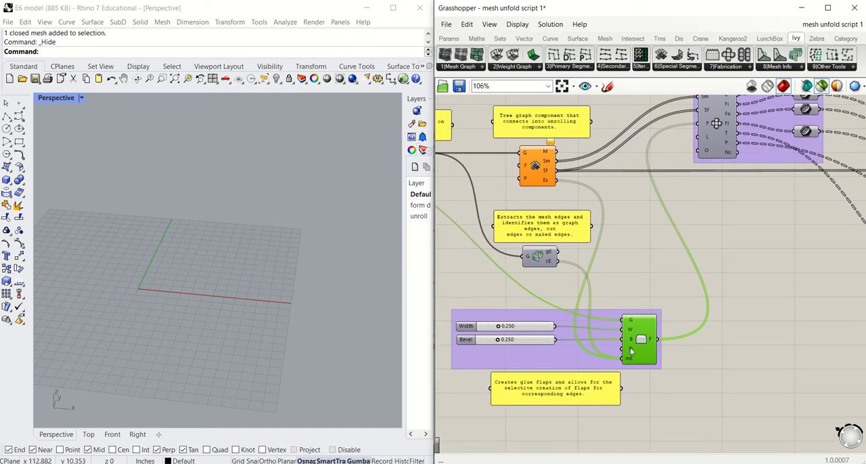
scroll(609, 349, up, 2)
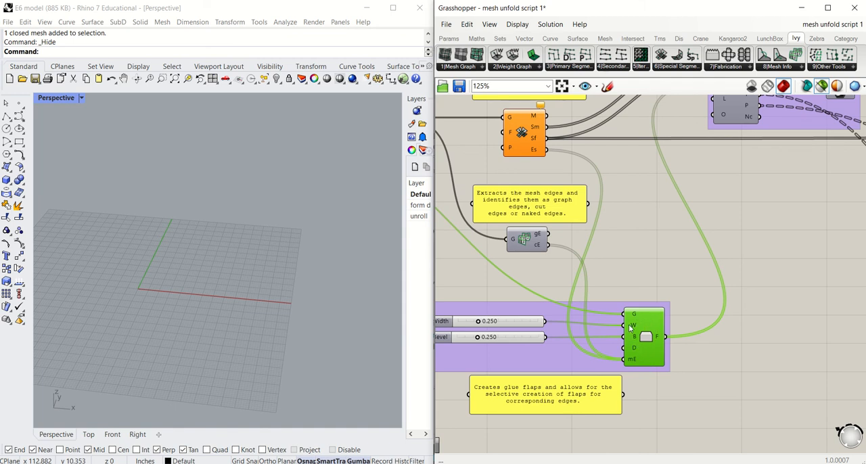
right_drag(631, 324, 662, 322)
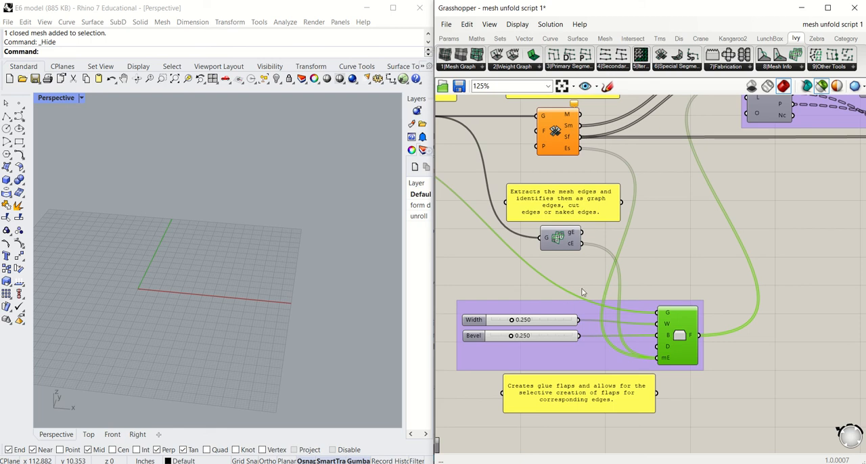
Step: Examine SimpleFlap's mesh edge input and select the component that extracts graph and cut edges and feeds it
right_drag(586, 250, 636, 292)
mouse_move(718, 404)
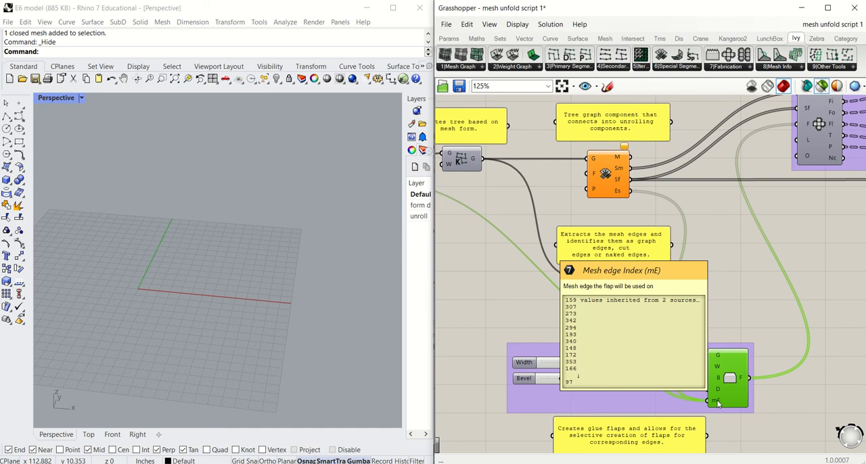
click(617, 291)
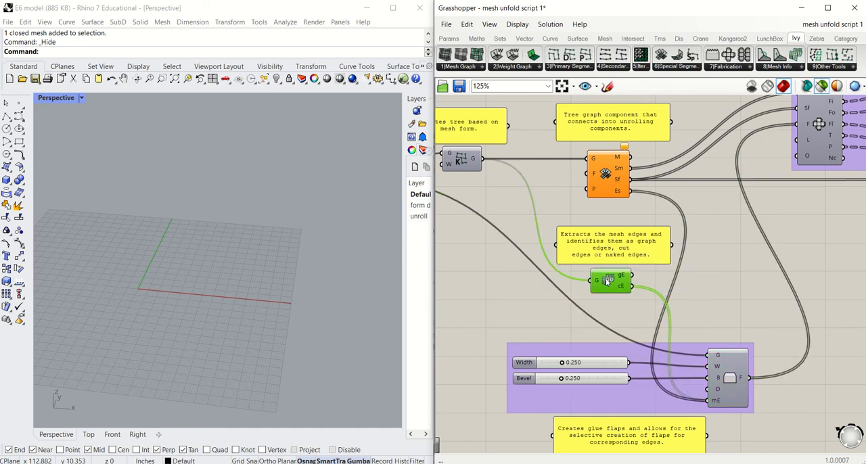
mouse_move(607, 283)
mouse_move(715, 402)
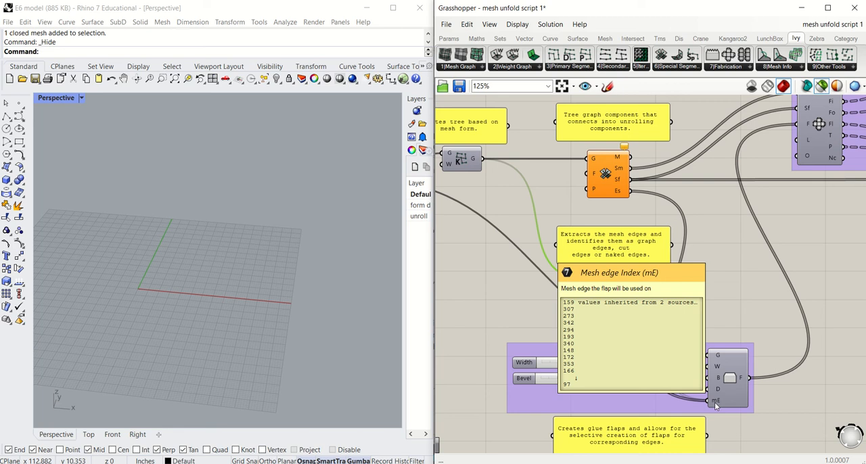
Step: Select the Flat Fabrication component, examine its preview and follow its output wires to the geometry parameters
scroll(736, 326, down, 3)
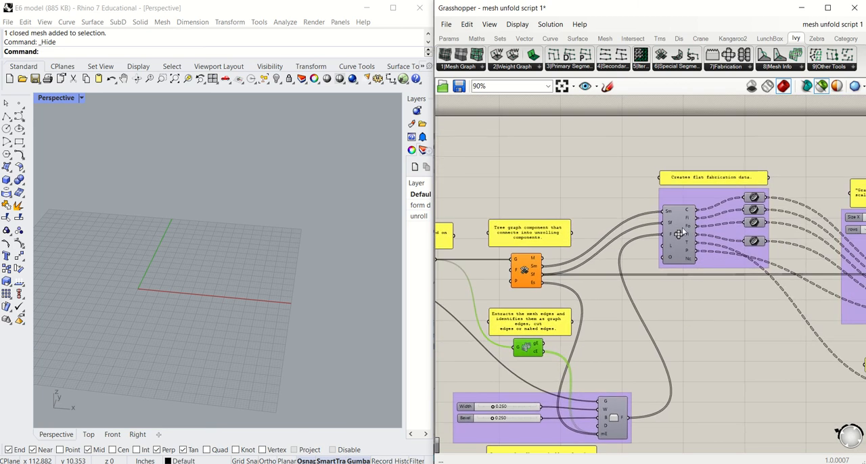
click(679, 233)
scroll(678, 234, up, 3)
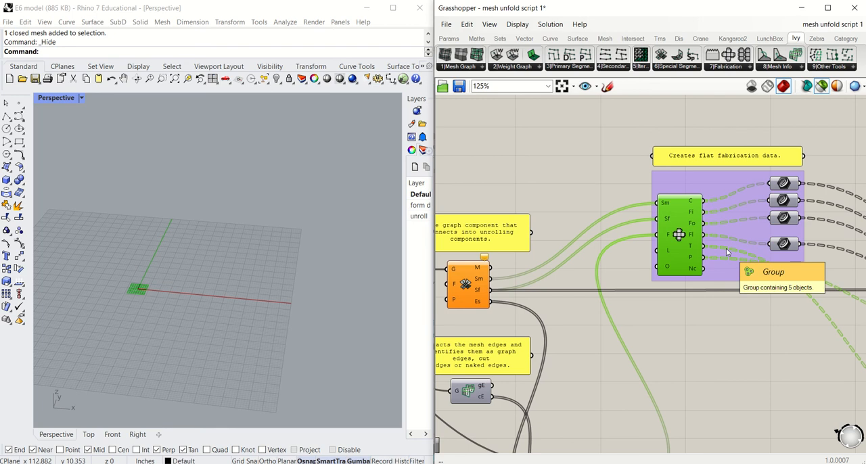
right_drag(763, 329, 686, 320)
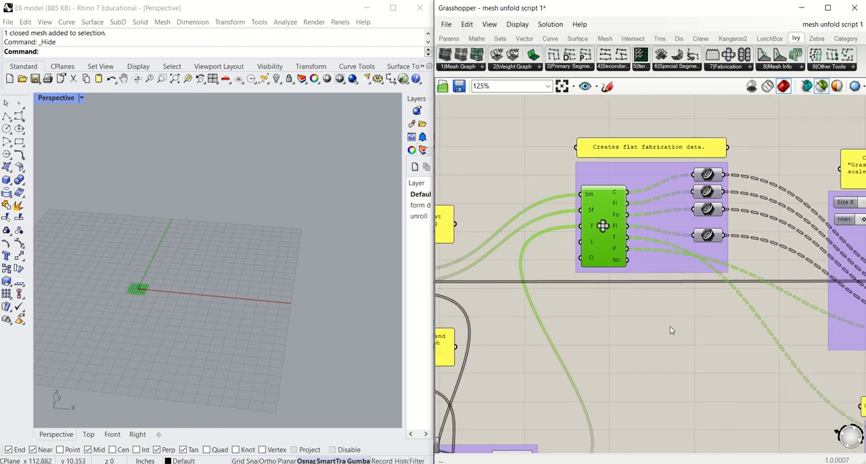
key(ctrl+e)
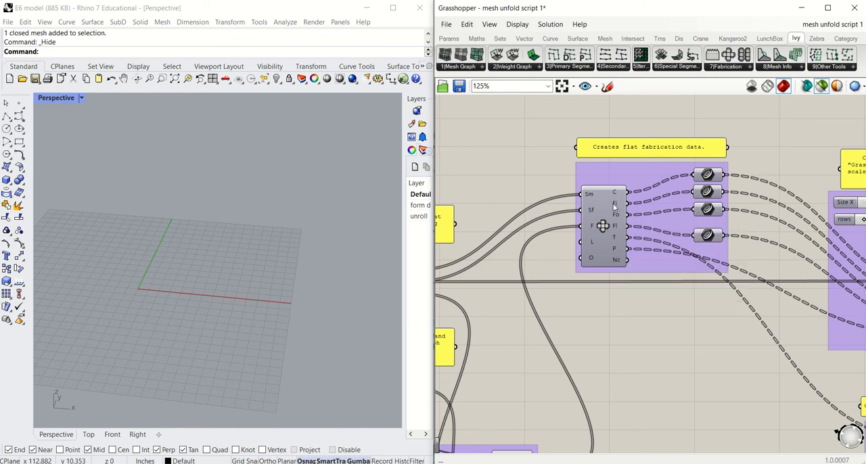
Step: Preview MeshGraph Unroll once more and examine the fold line and Flat Lines outputs of Flat Fabrication
right_drag(566, 216, 615, 216)
right_drag(473, 264, 520, 264)
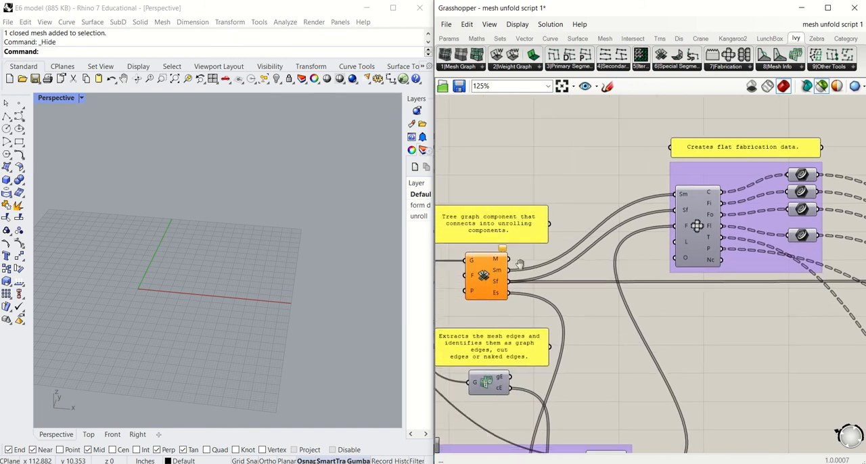
click(489, 269)
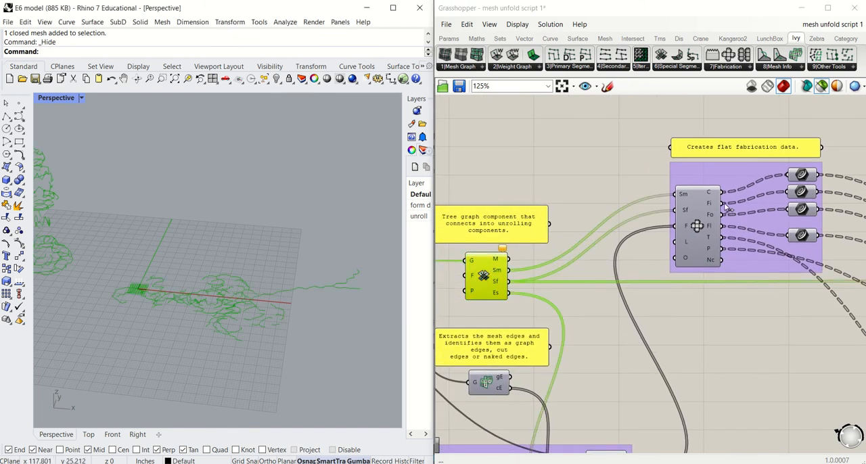
mouse_move(711, 204)
mouse_move(709, 230)
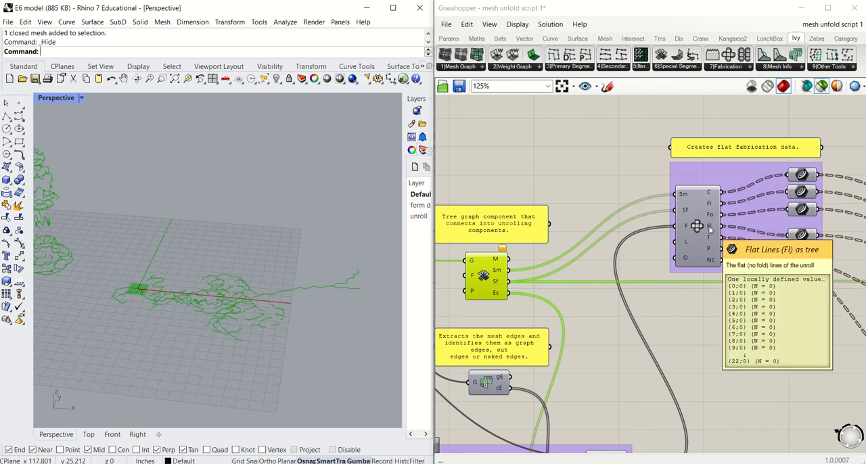
Step: Select the four geometry parameters fed by Flat Fabrication and inspect the previewed piece outlines and glue flaps in the Rhino viewport
right_drag(709, 242, 585, 255)
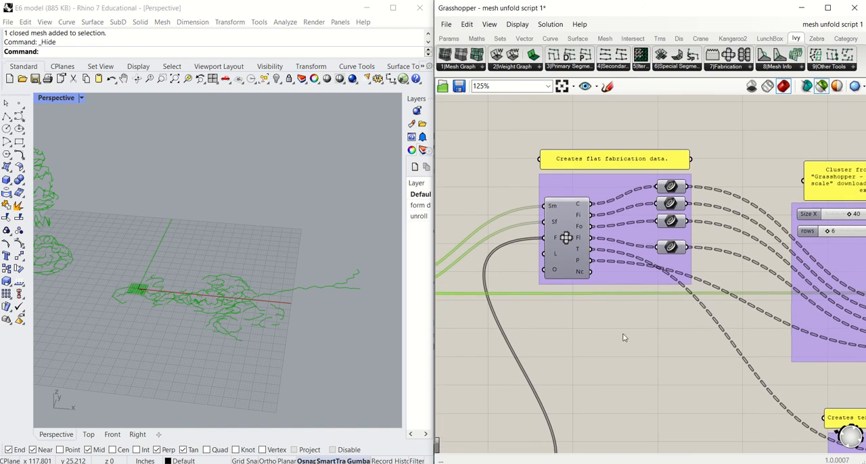
drag(642, 322, 722, 182)
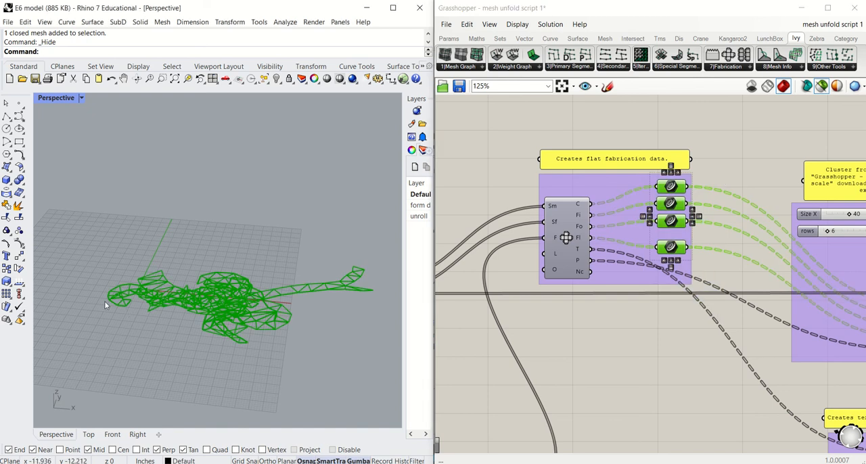
scroll(104, 301, up, 8)
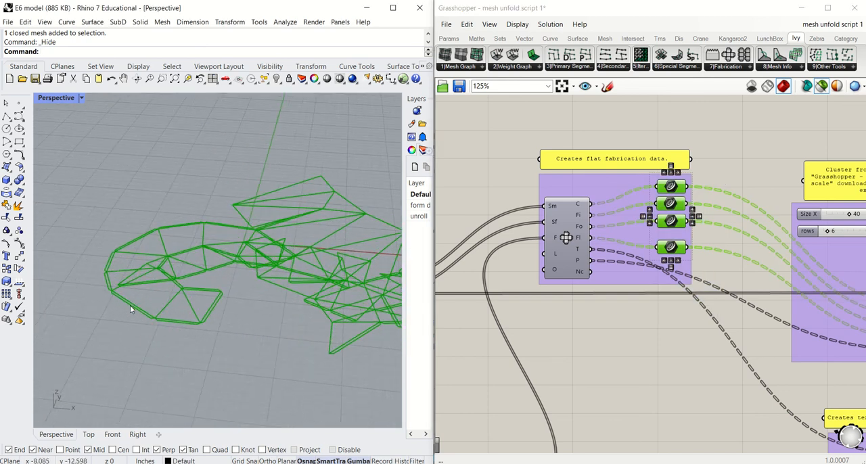
scroll(130, 305, up, 1)
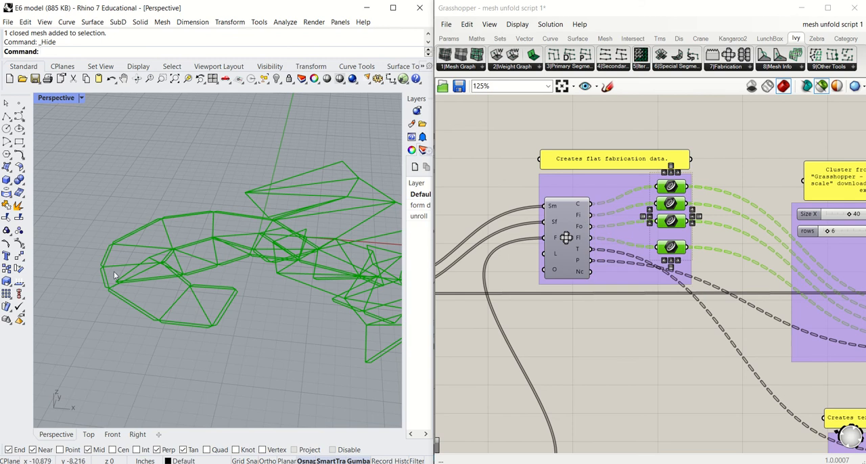
scroll(114, 271, down, 4)
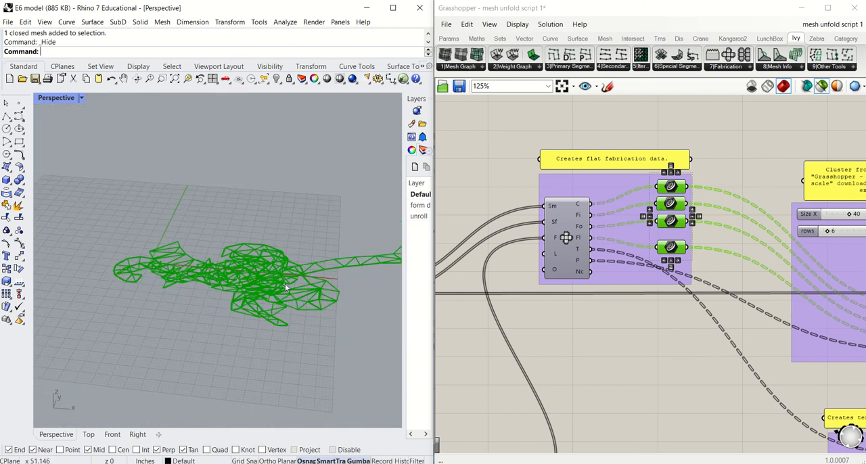
shift+right_drag(294, 284, 245, 280)
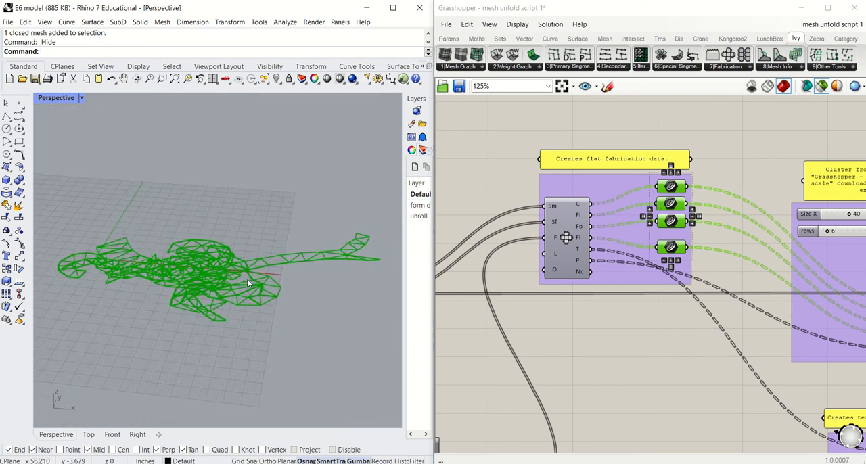
Step: Inspect the overlapping flat pieces up close in the Rhino viewport
scroll(623, 335, down, 1)
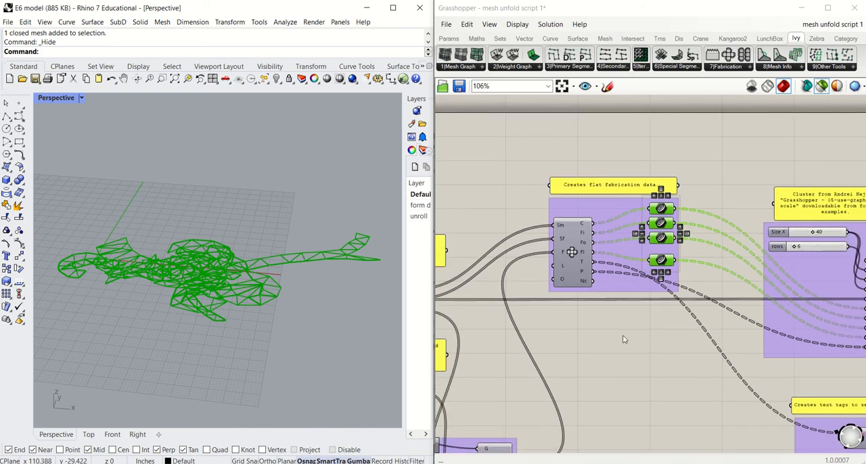
right_drag(622, 335, 568, 315)
click(355, 259)
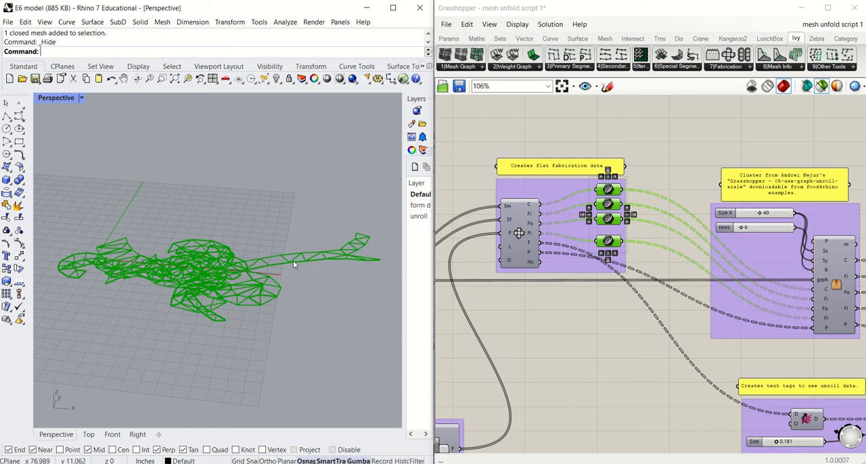
scroll(114, 264, up, 5)
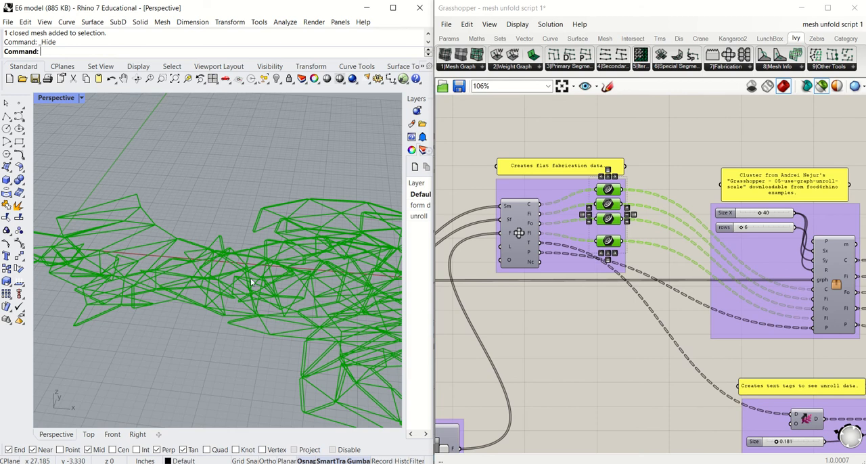
scroll(199, 318, up, 4)
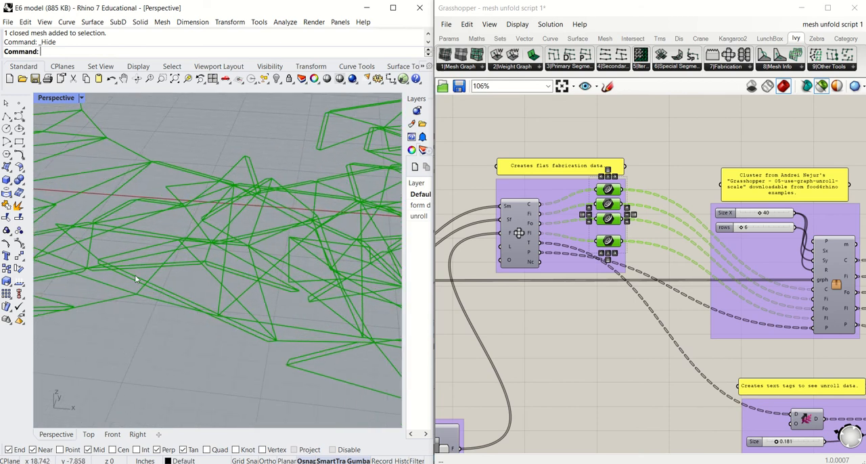
scroll(236, 285, down, 2)
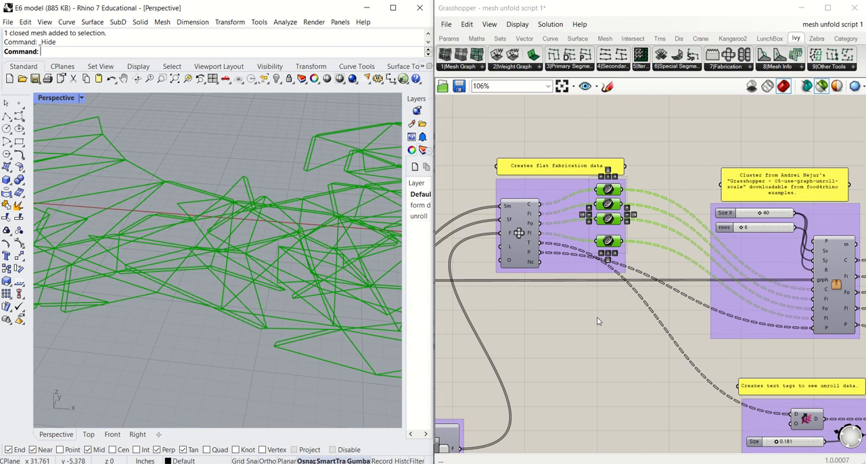
Step: Follow the wires to the unroll-scale cluster, view Ivy's example set downloads on Food4Rhino in Chrome and return to Grasshopper
right_drag(596, 322, 558, 320)
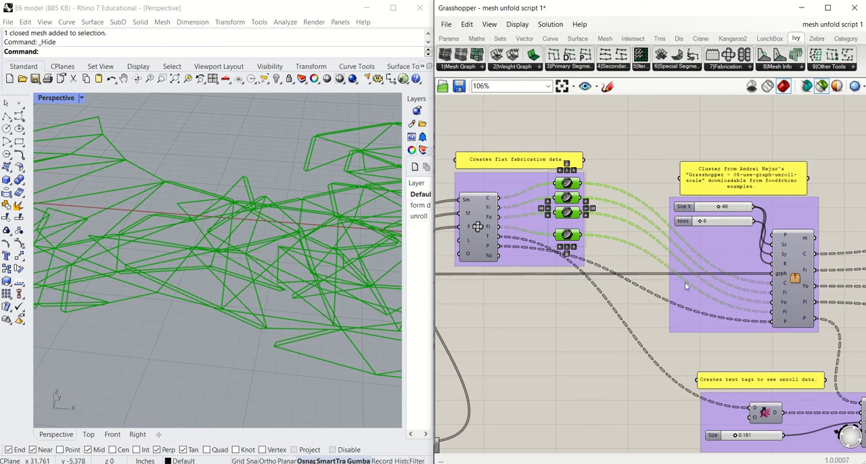
right_drag(703, 293, 649, 286)
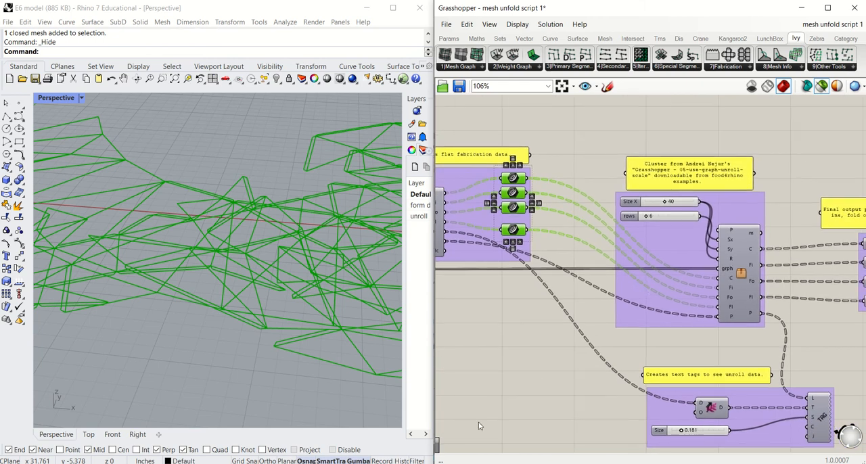
mouse_move(367, 460)
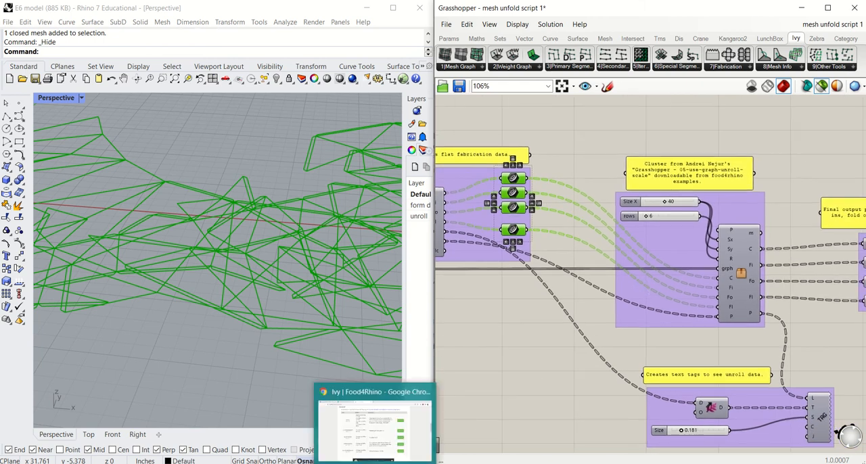
click(377, 439)
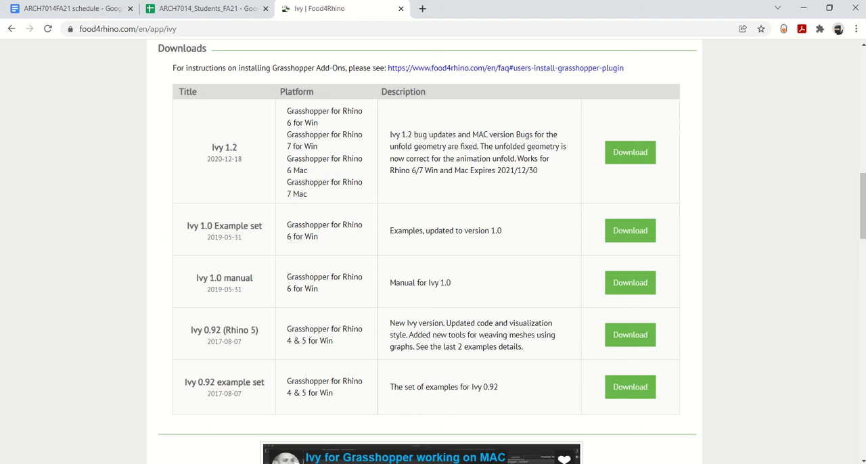
mouse_move(460, 462)
click(460, 433)
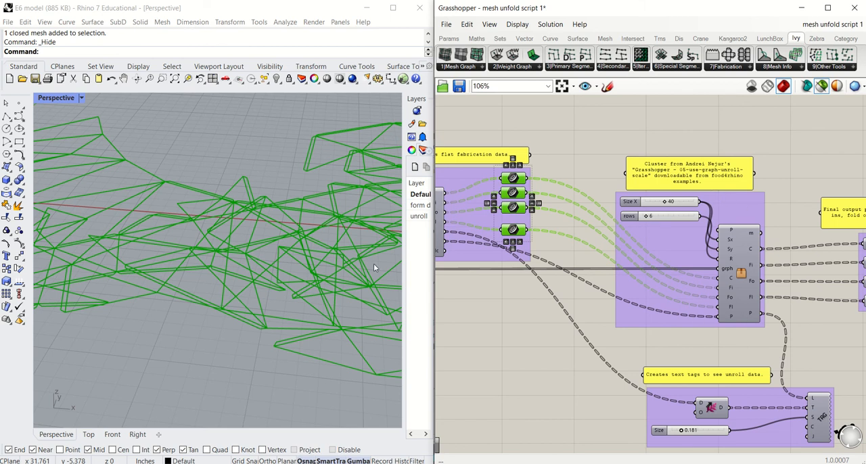
Step: Select the unroll-scale cluster and compare its spread-out layout preview with the overlapping pieces
scroll(201, 287, down, 12)
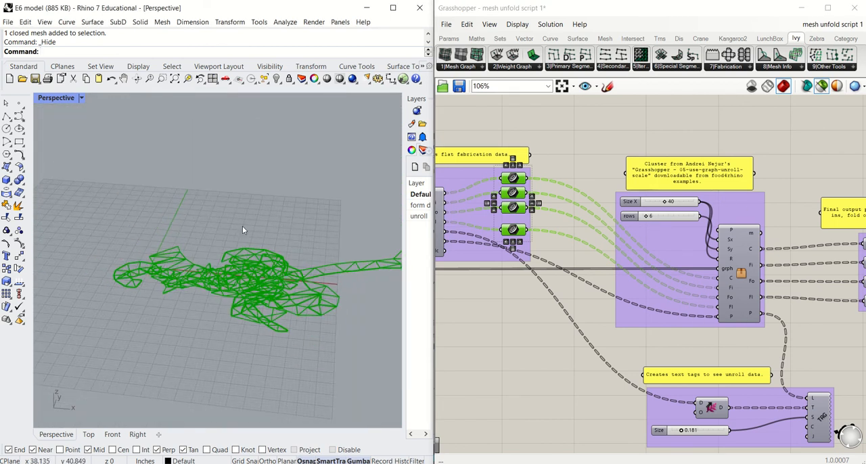
right_drag(341, 322, 266, 320)
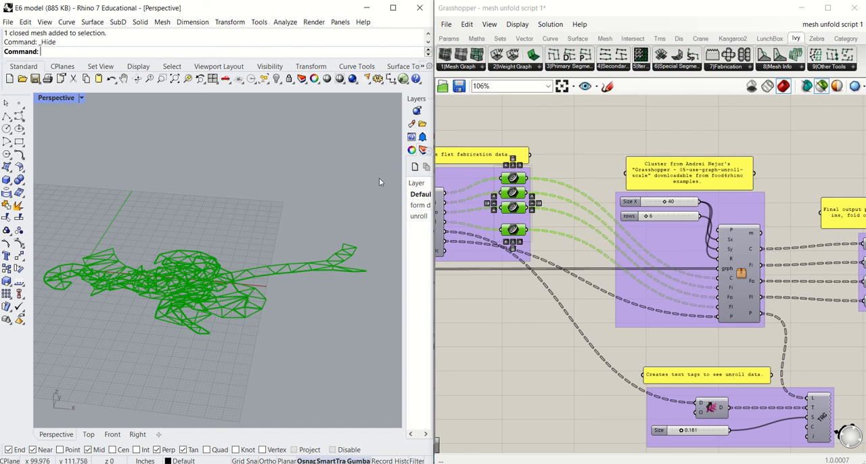
click(740, 272)
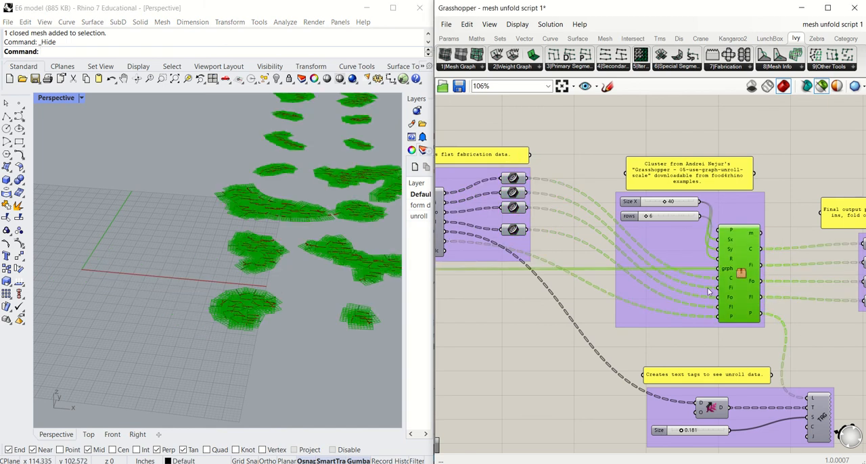
scroll(677, 230, up, 3)
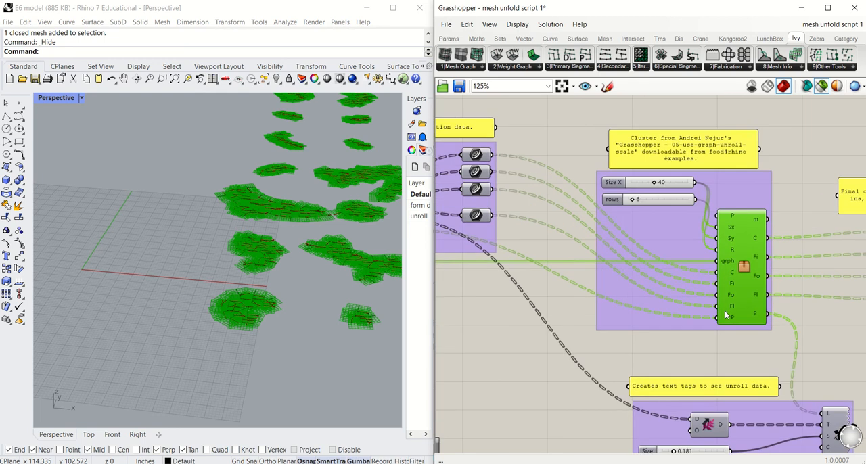
Step: Examine how the Size X and rows sliders connect to the cluster's Sx, Sy and R inputs, and preview the cluster's layout
click(617, 161)
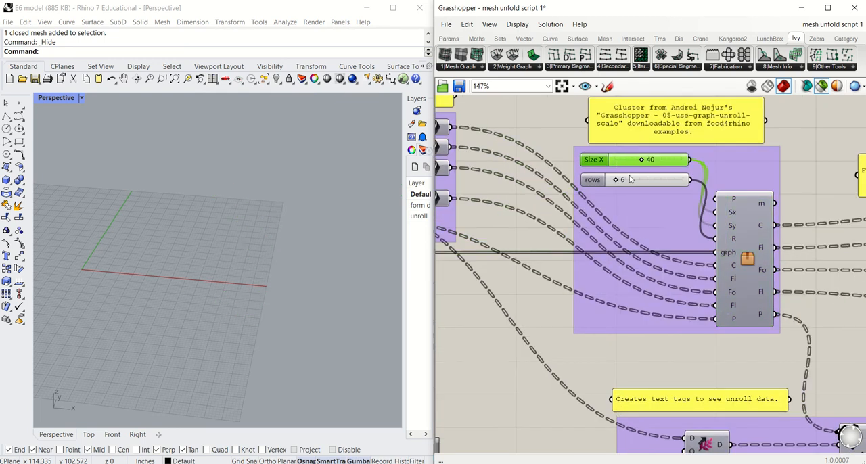
click(634, 182)
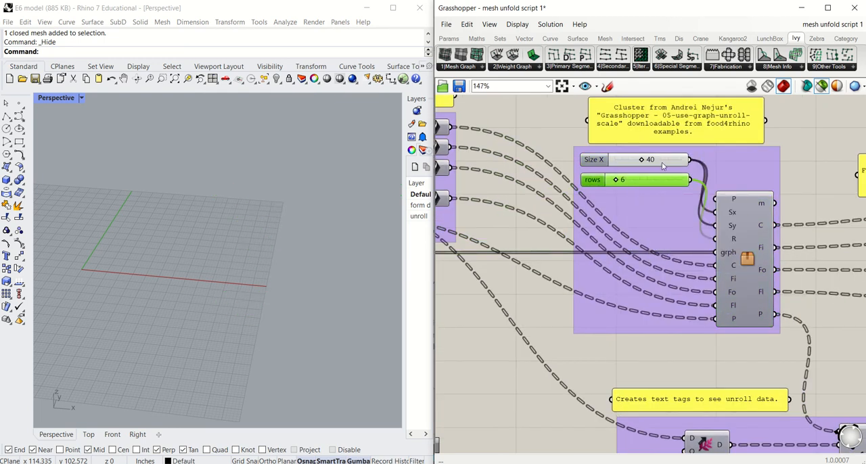
click(736, 217)
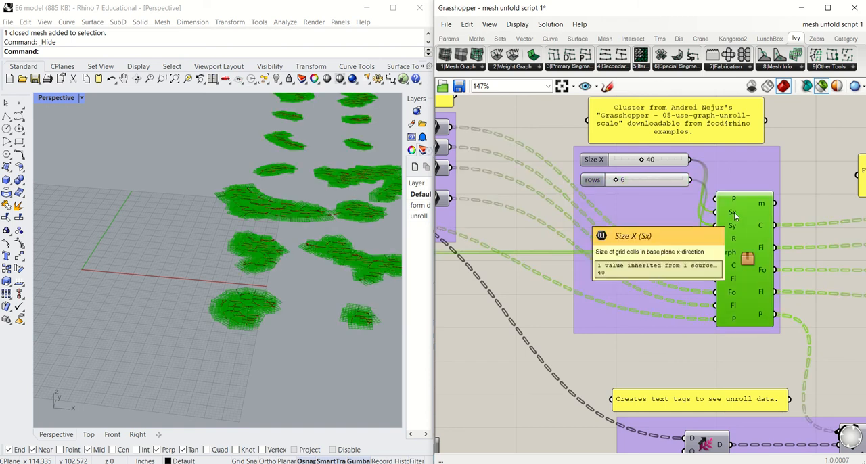
click(657, 165)
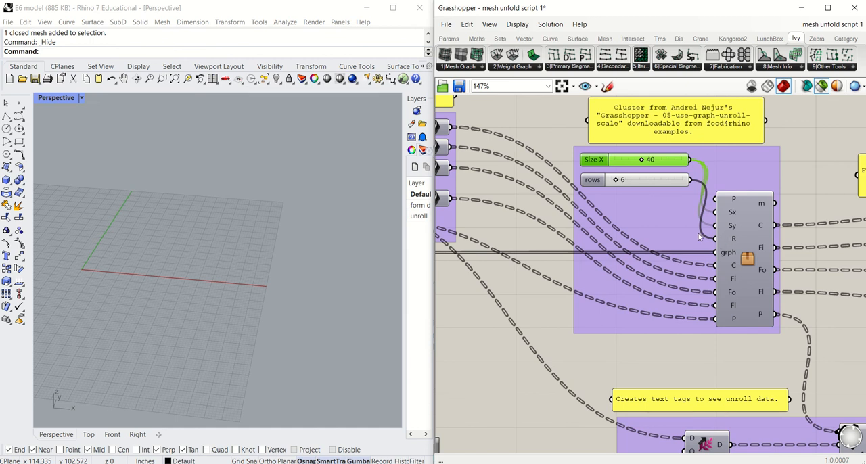
click(740, 226)
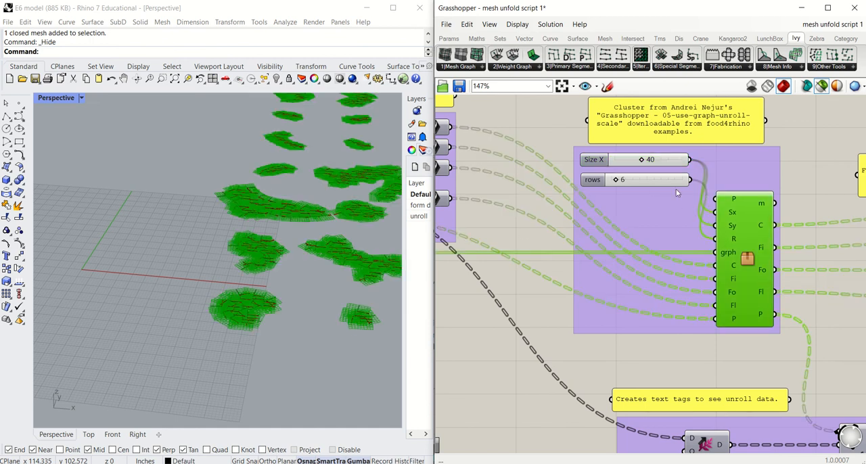
Step: Try the rows slider at 25 to compare the piece layout, and return it to 6
drag(623, 180, 631, 180)
scroll(264, 224, down, 3)
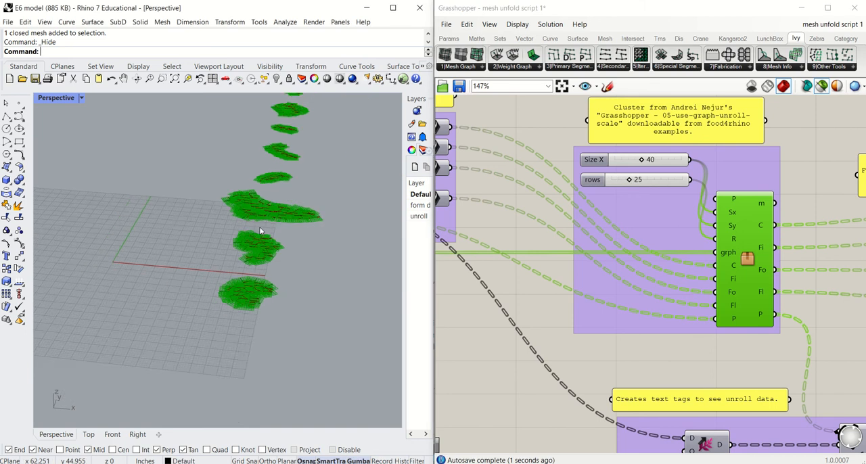
shift+right_drag(286, 191, 236, 332)
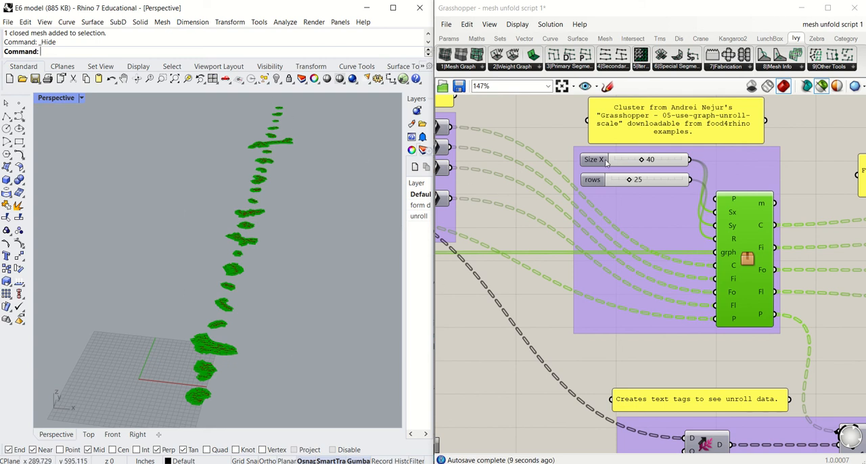
drag(629, 181, 623, 181)
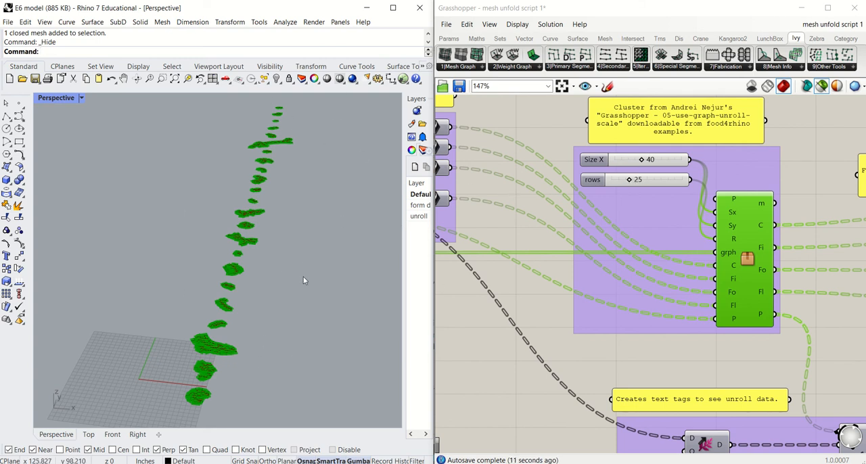
drag(630, 182, 620, 181)
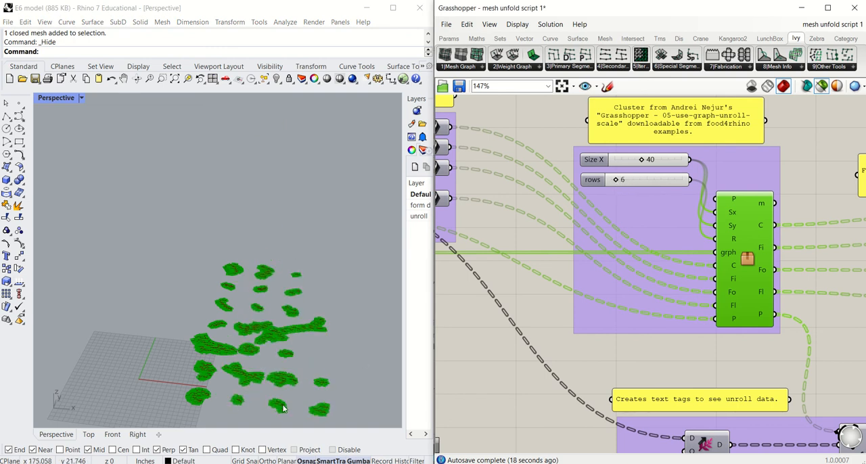
scroll(280, 362, up, 3)
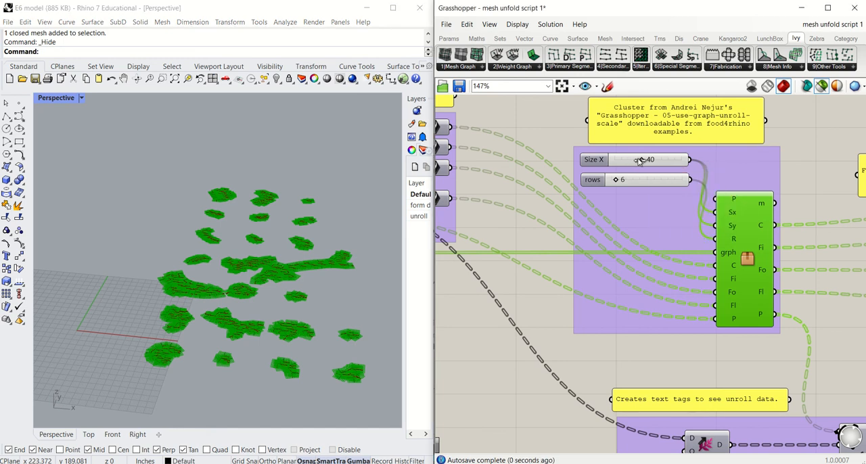
Step: Follow the wires from the flat fabrication curve containers to the matching inputs of the piece arrangement cluster
drag(640, 160, 642, 161)
right_drag(734, 236, 689, 218)
right_drag(673, 260, 701, 258)
scroll(737, 245, down, 2)
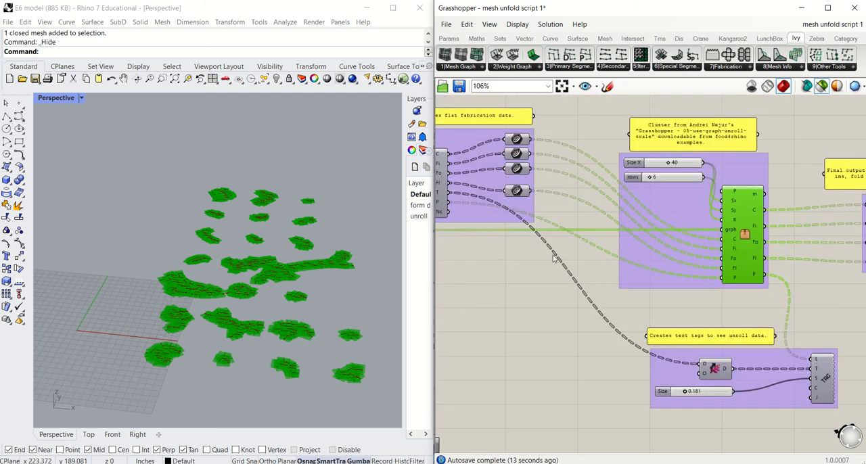
scroll(719, 258, down, 1)
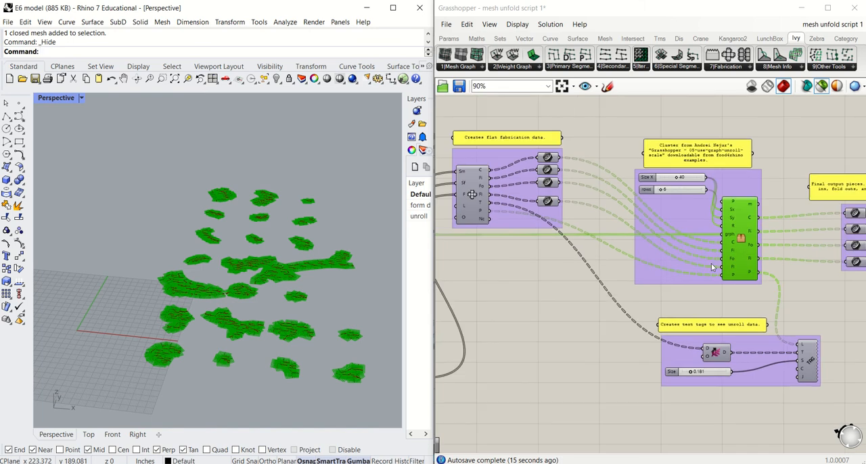
right_drag(709, 261, 732, 260)
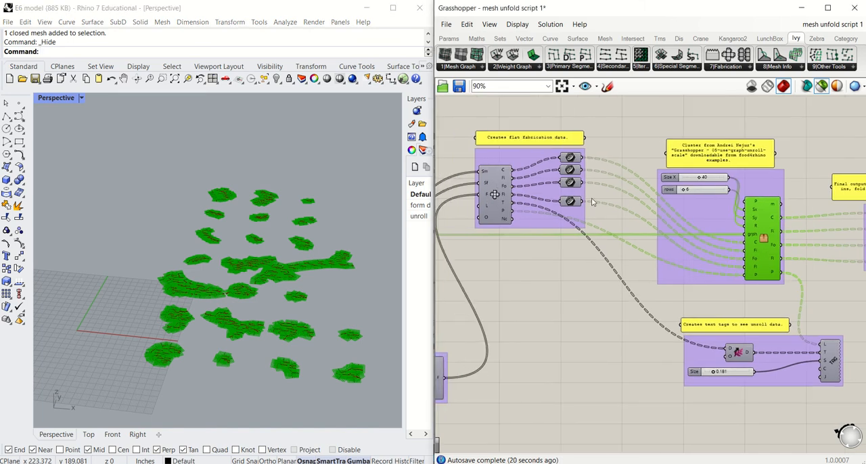
right_drag(651, 205, 622, 200)
Step: Read the cluster's description and trace its point input back to the P output of the flat fabrication component
scroll(547, 153, up, 2)
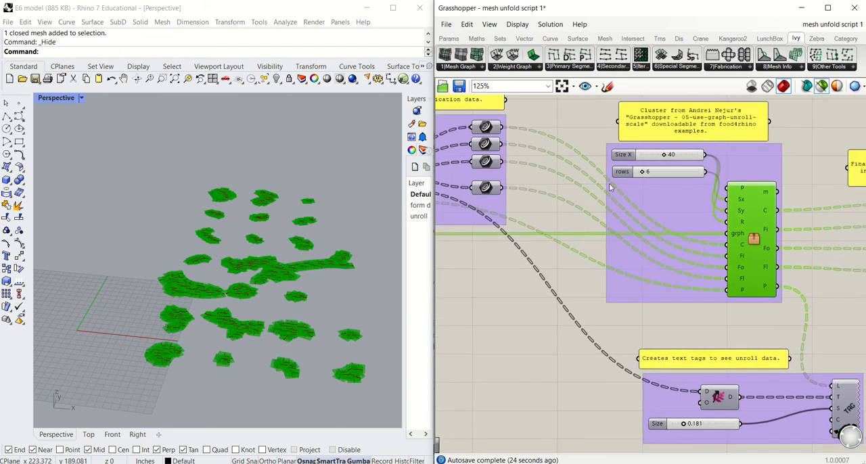
scroll(750, 283, up, 1)
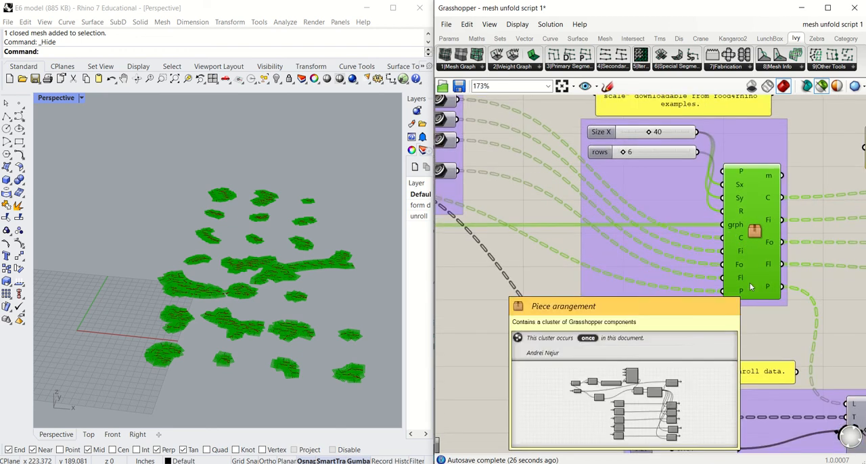
scroll(735, 308, down, 2)
right_drag(735, 308, 749, 303)
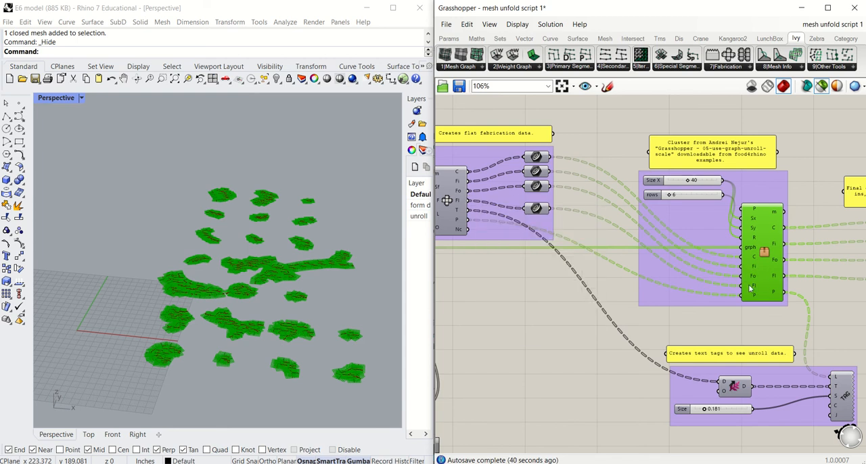
right_drag(675, 293, 697, 291)
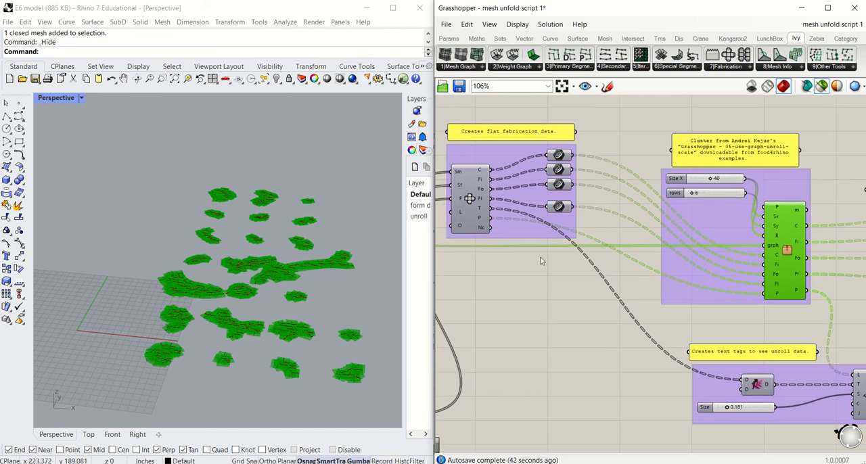
mouse_move(481, 219)
right_drag(757, 296, 696, 277)
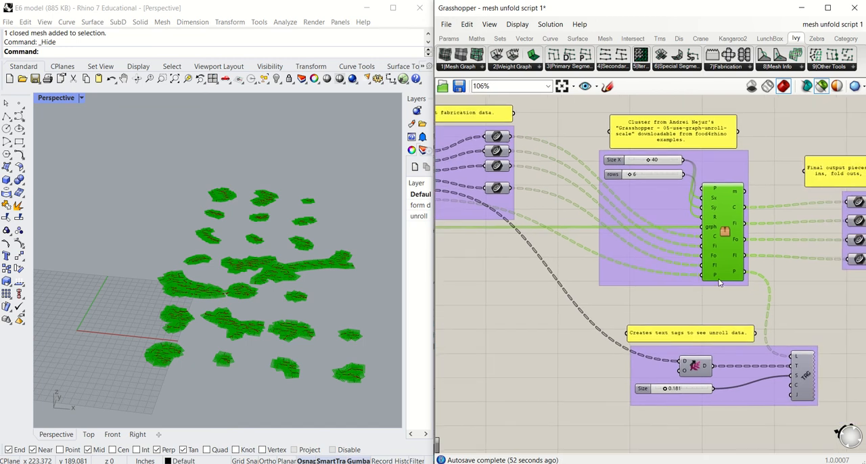
right_drag(708, 247, 724, 242)
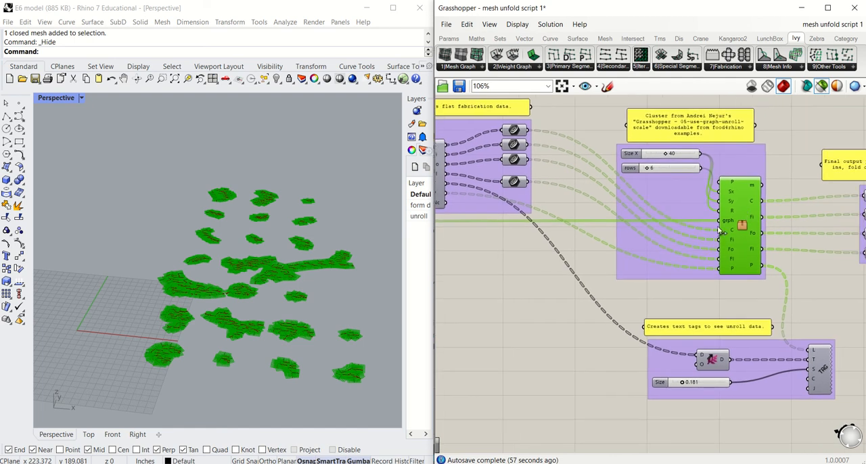
Step: Trace the cluster's grph input back to the MeshGraph Unroll component, select it and read its SplitFlatGraphs output
mouse_move(729, 226)
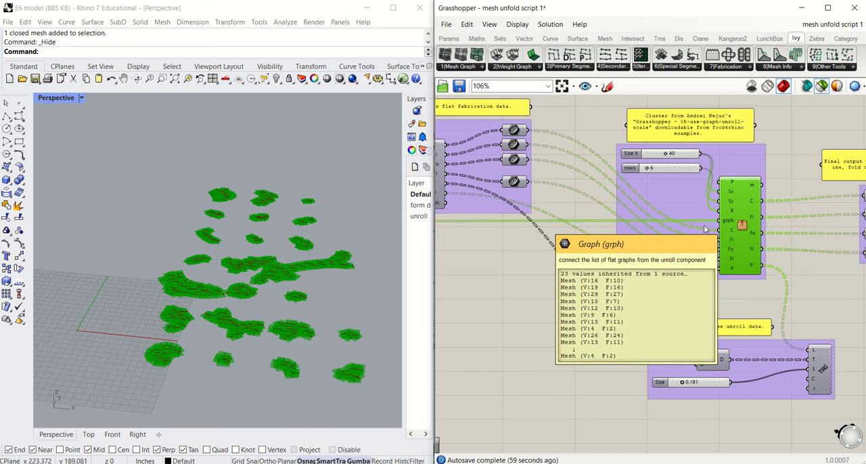
scroll(704, 229, down, 4)
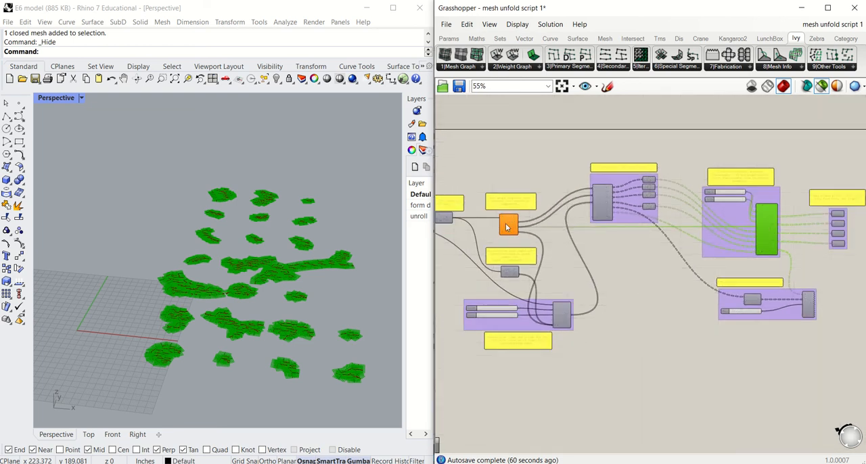
scroll(507, 226, up, 7)
mouse_move(521, 229)
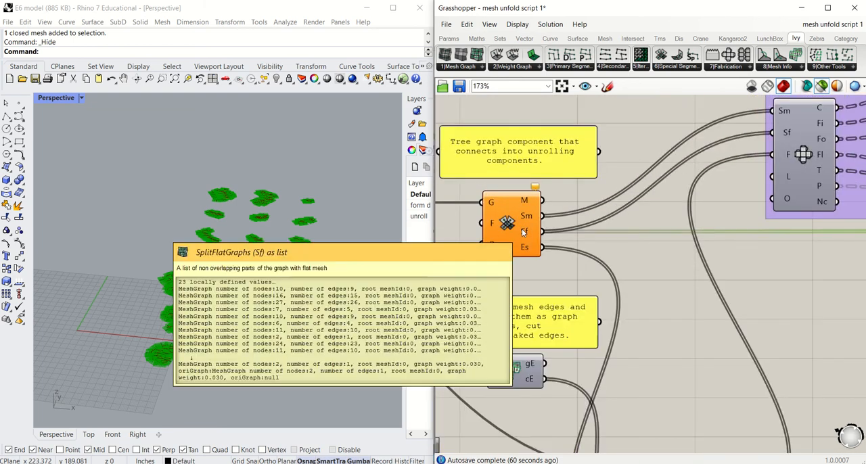
click(512, 226)
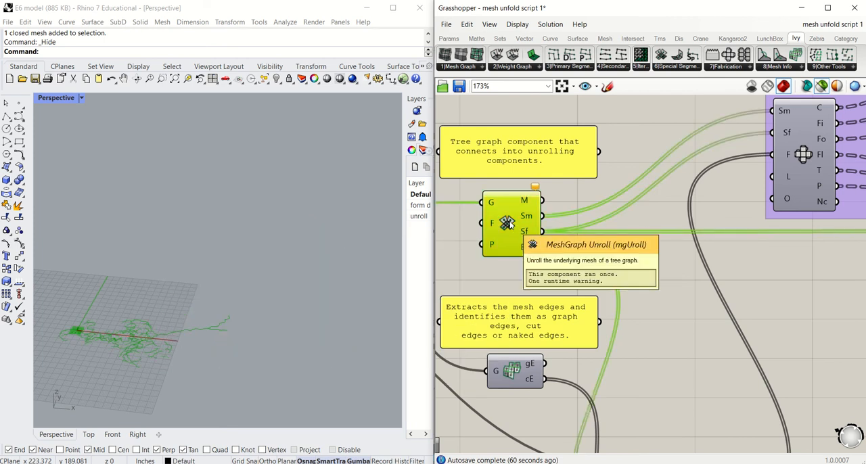
mouse_move(526, 234)
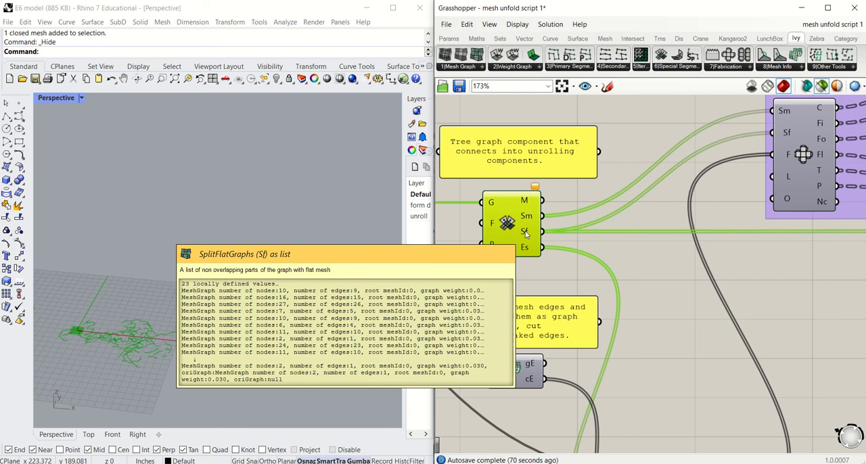
scroll(526, 233, down, 4)
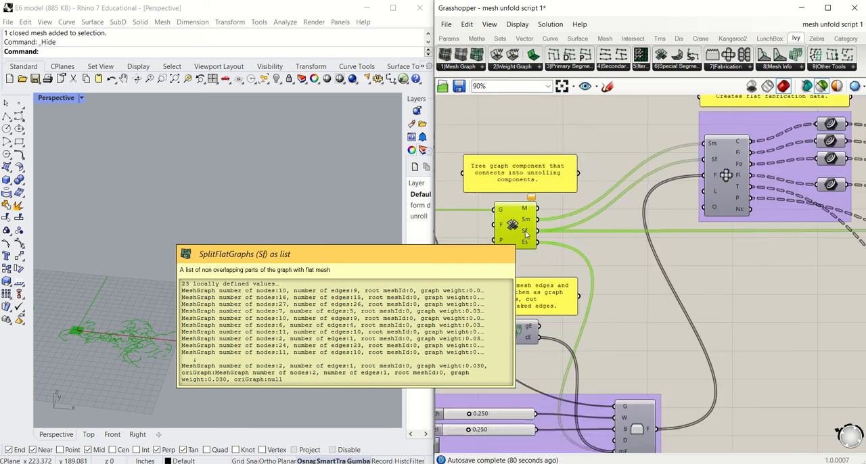
Step: Select the piece arrangement cluster again and inspect its spread-out pieces up close in the Rhino viewport
scroll(757, 224, up, 5)
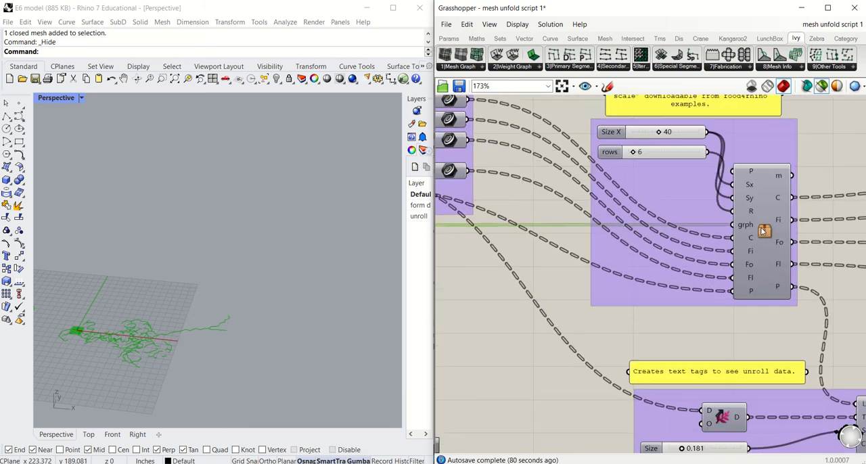
click(757, 226)
scroll(682, 295, down, 3)
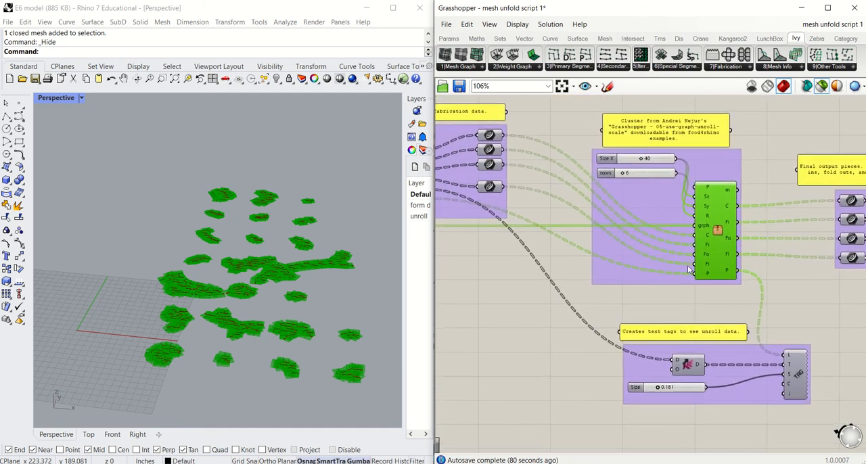
scroll(666, 260, down, 1)
click(330, 316)
scroll(193, 366, up, 8)
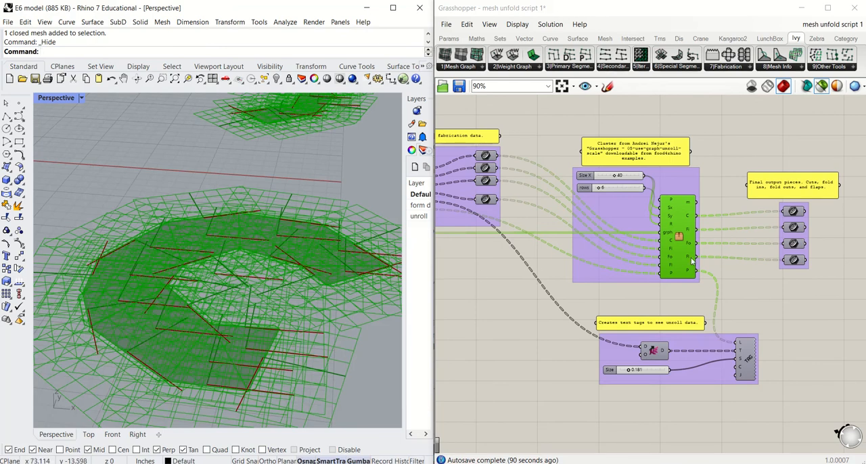
scroll(226, 270, down, 2)
scroll(226, 267, down, 1)
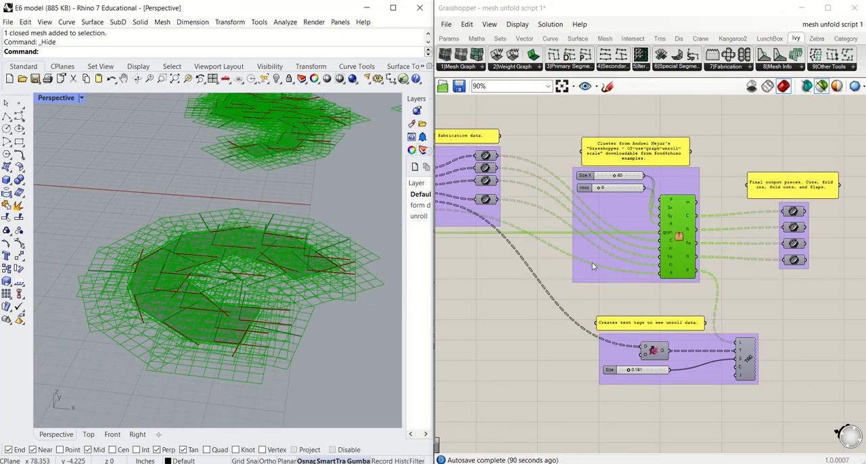
scroll(270, 277, down, 2)
scroll(299, 262, down, 3)
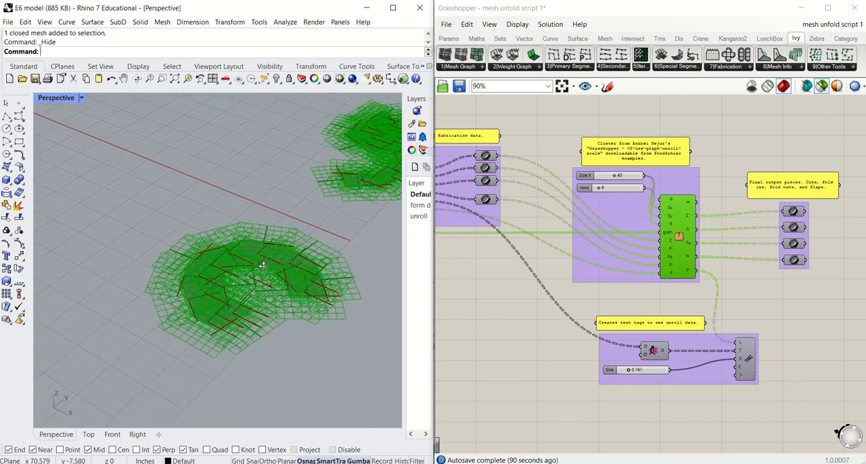
shift+right_drag(320, 245, 188, 301)
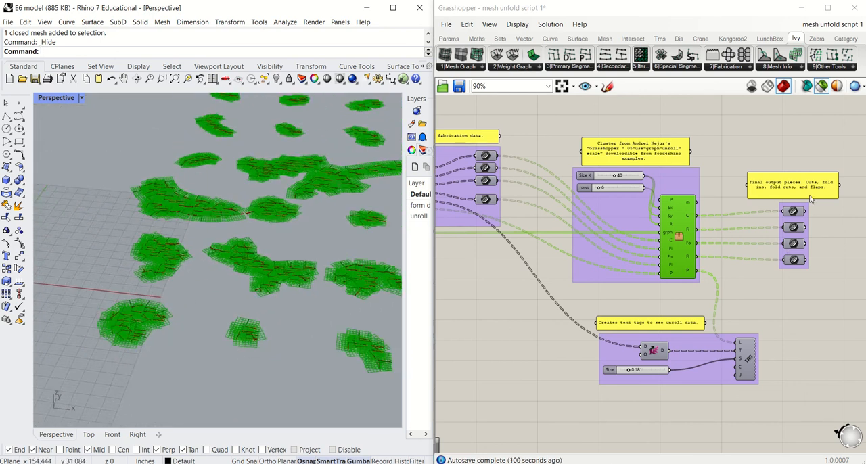
Step: Select the four final output curve containers and examine how the cluster's C, Fi, Fo and Fl outputs feed them
drag(773, 286, 827, 199)
click(141, 235)
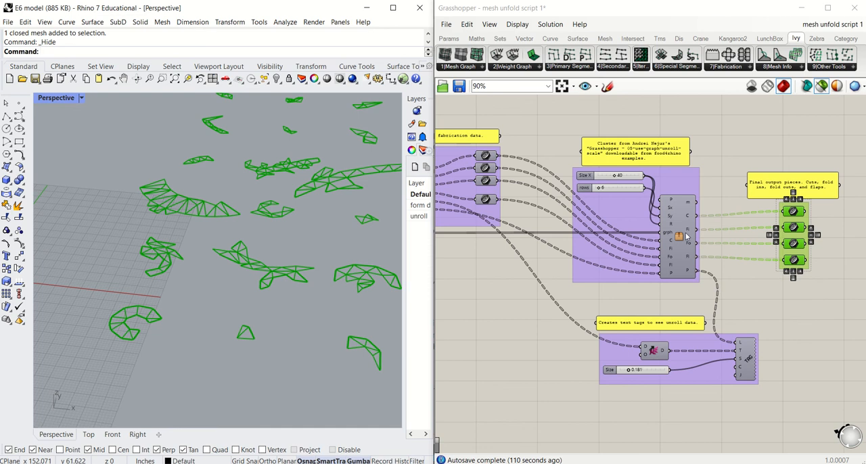
scroll(710, 234, up, 3)
right_drag(713, 240, 649, 251)
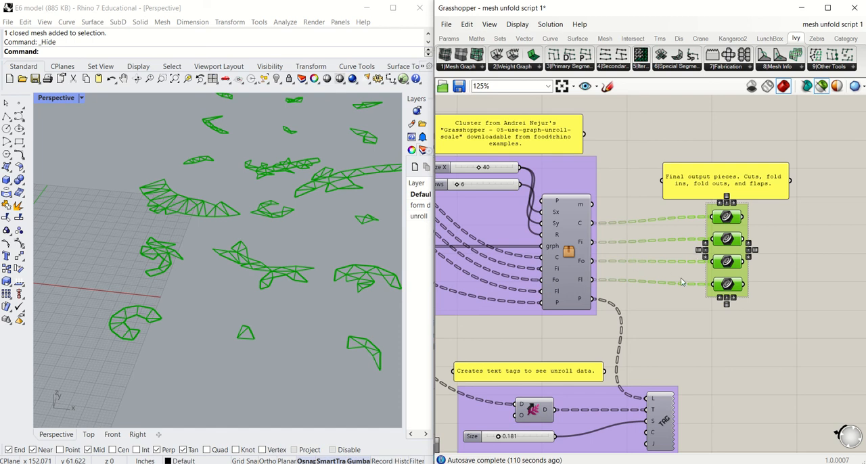
mouse_move(582, 283)
right_drag(650, 330, 730, 270)
Step: Inspect the final cut, fold and flap curves of the spaced-out pieces from several angles in the Rhino viewport
right_drag(296, 279, 225, 252)
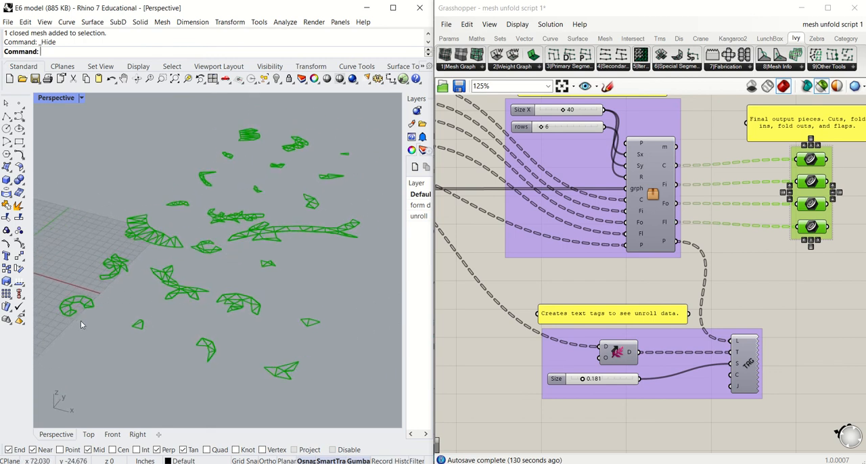
scroll(98, 295, up, 3)
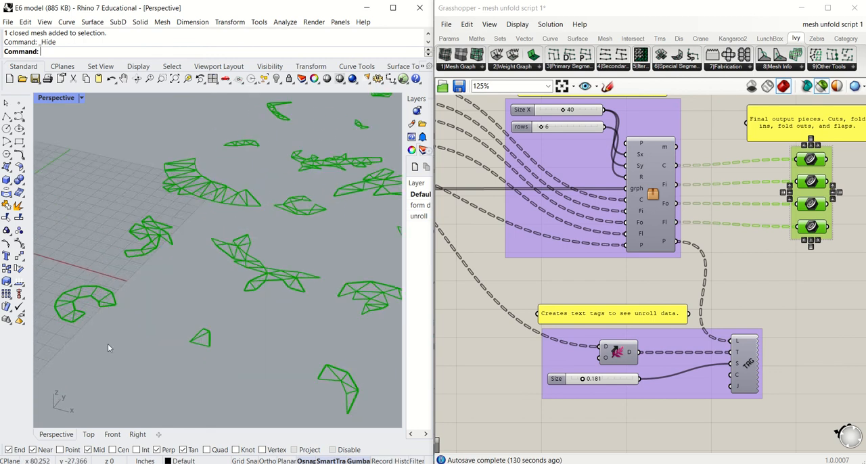
scroll(101, 333, down, 5)
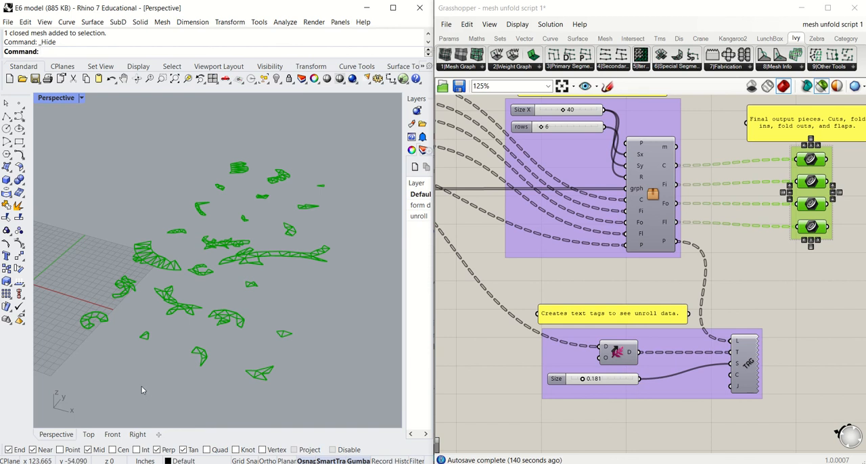
scroll(191, 374, up, 3)
scroll(294, 359, up, 1)
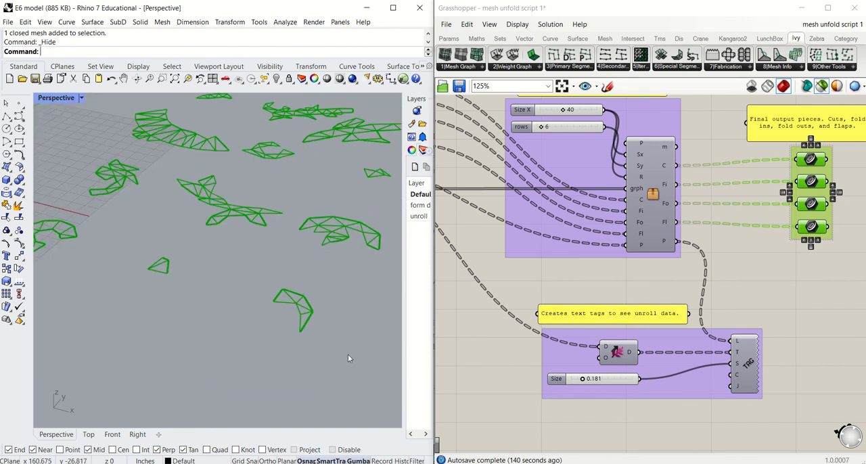
shift+right_drag(348, 355, 267, 352)
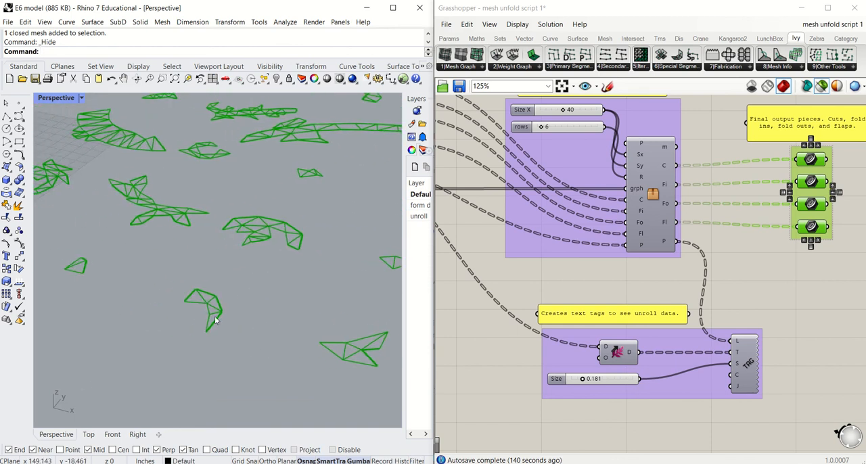
scroll(201, 305, down, 5)
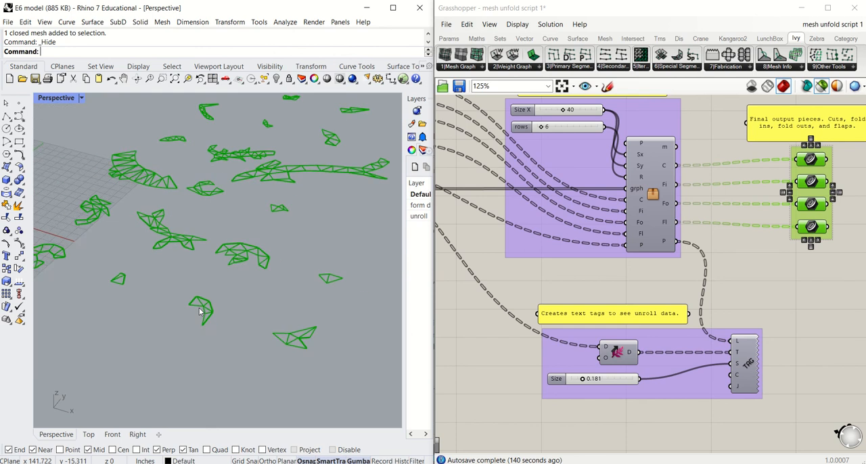
right_drag(174, 280, 187, 347)
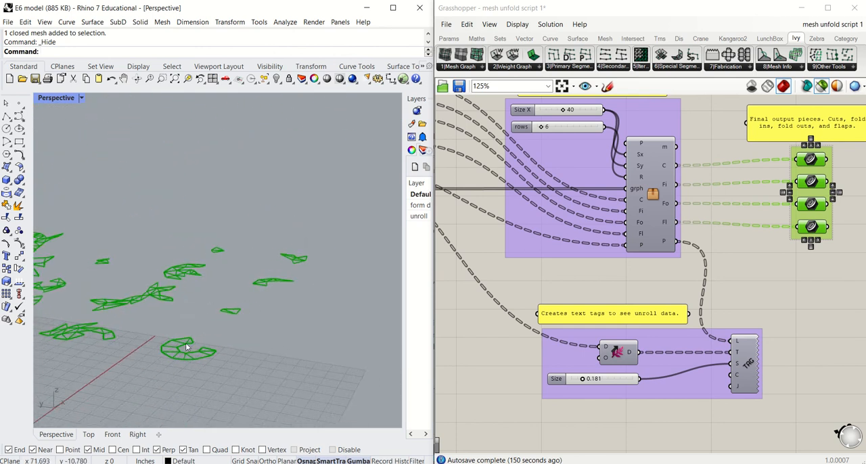
Step: Select the Text Tag 3D component and trace its L input back to the piece arrangement cluster's P output
scroll(184, 349, up, 4)
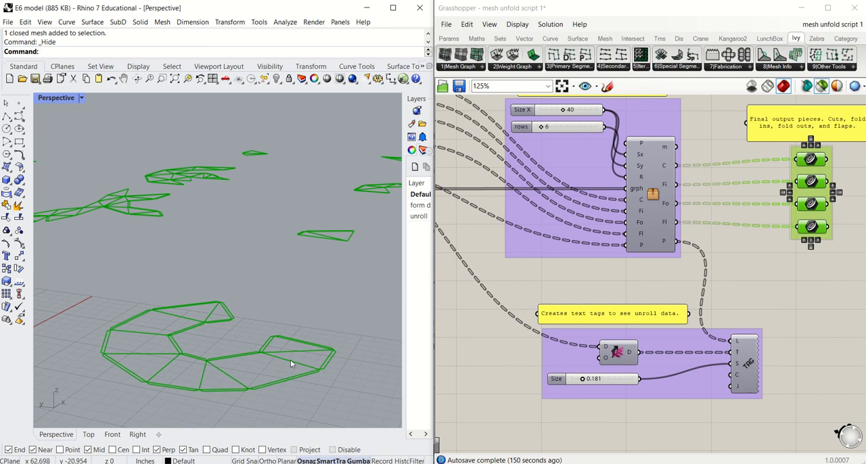
right_drag(291, 359, 284, 360)
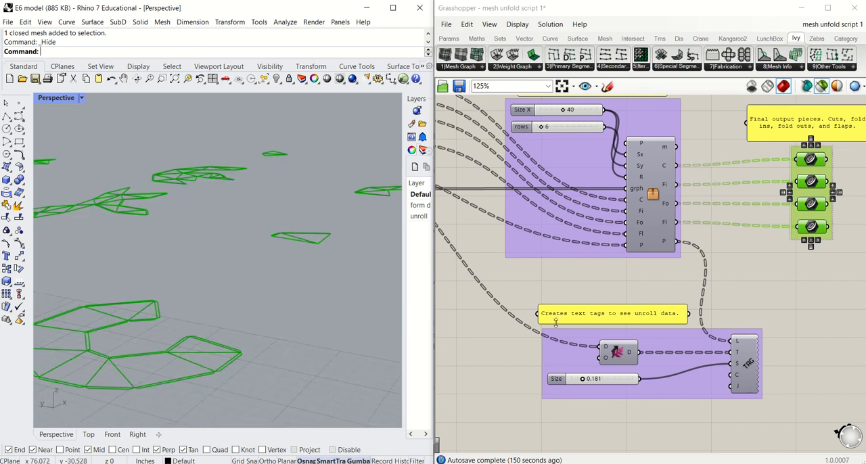
click(751, 358)
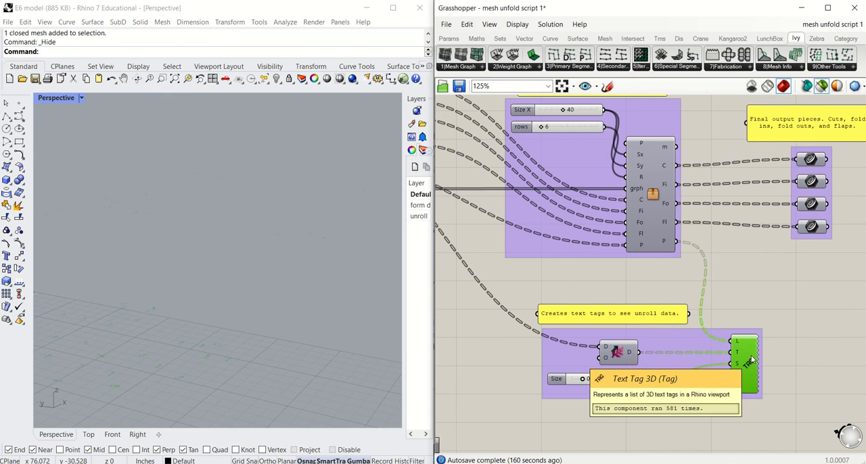
scroll(630, 348, down, 2)
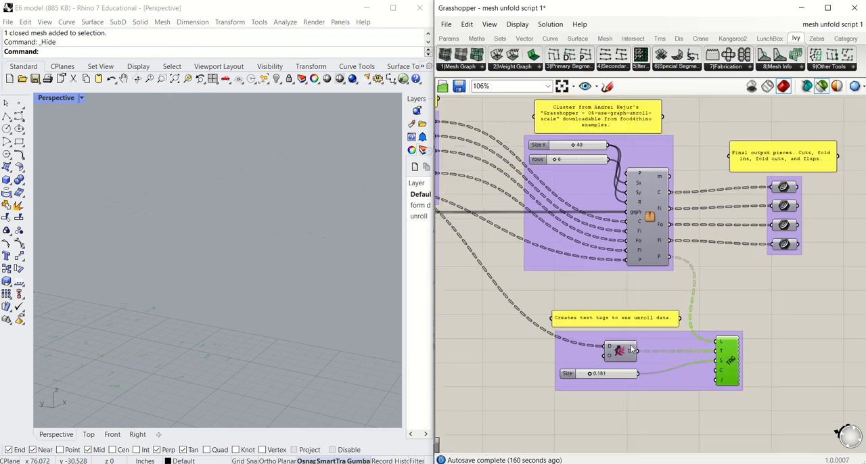
right_drag(629, 340, 649, 339)
scroll(688, 278, up, 3)
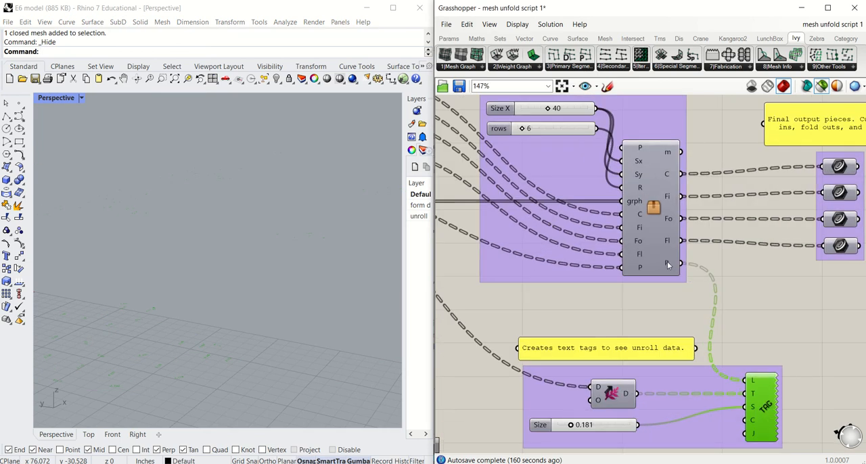
mouse_move(667, 264)
mouse_move(752, 386)
right_drag(609, 392, 696, 391)
Step: Select the Shift Paths component and trace its D input back to the T output of the flat fabrication data component
scroll(704, 390, down, 1)
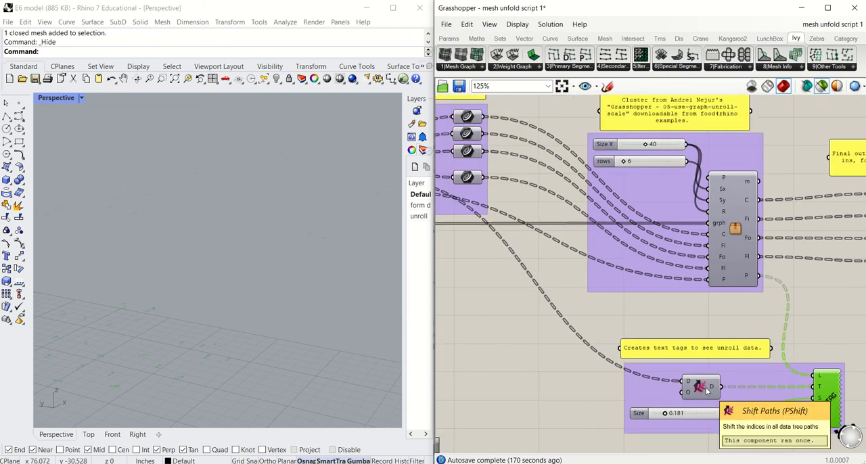
scroll(705, 390, down, 1)
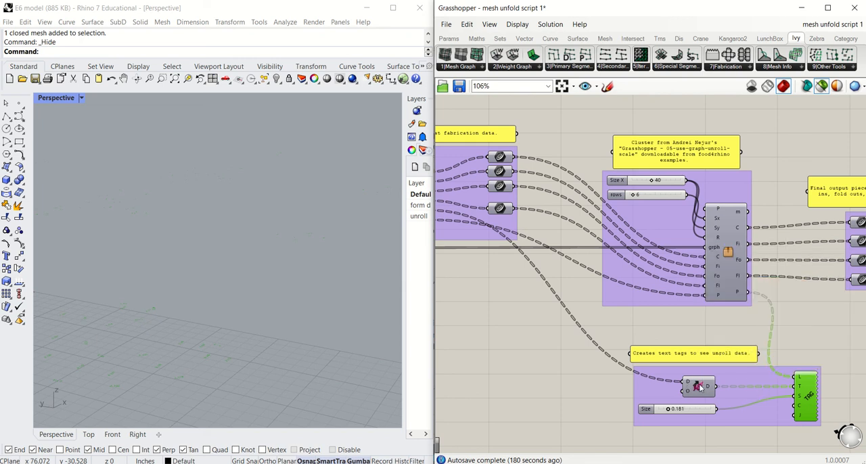
click(699, 386)
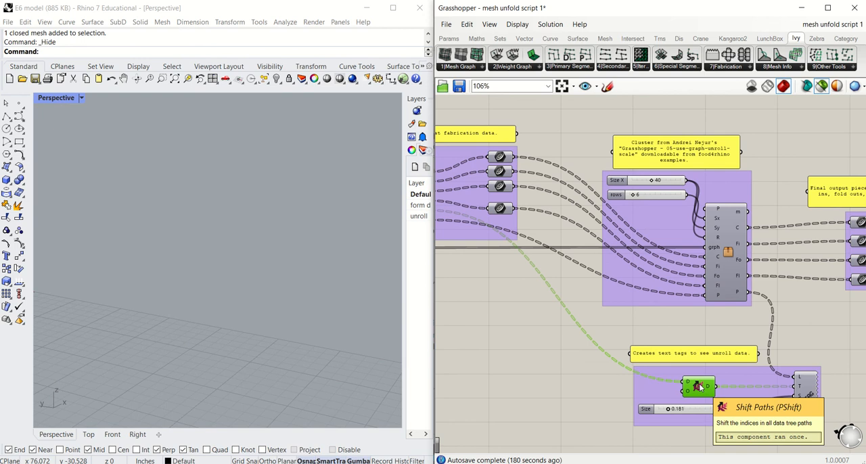
right_drag(574, 367, 655, 365)
mouse_move(502, 210)
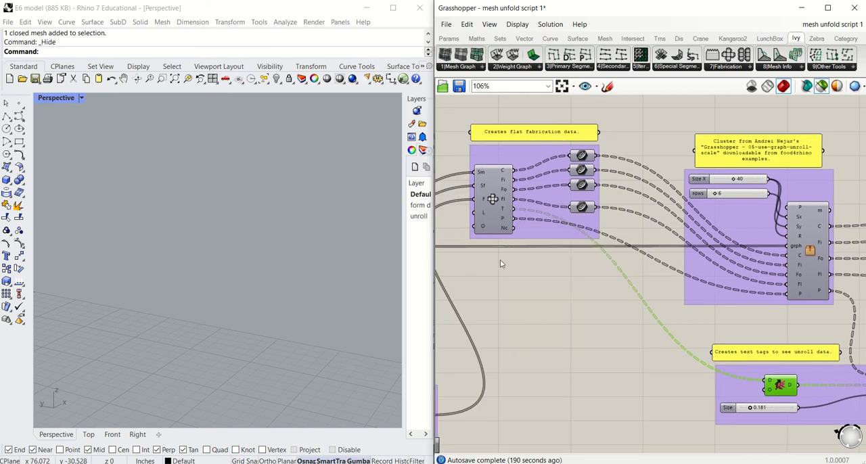
Step: Select the flat fabrication data component and follow its T output through Shift Paths to the Text Tag's text input
click(493, 199)
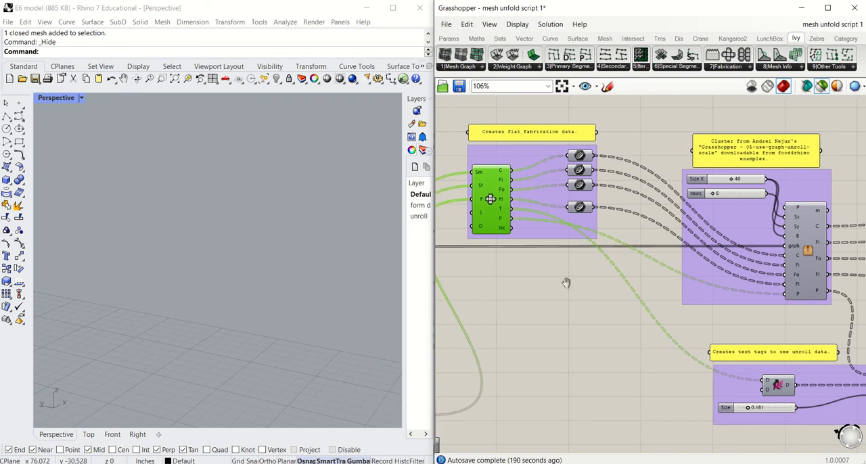
right_drag(634, 306, 527, 250)
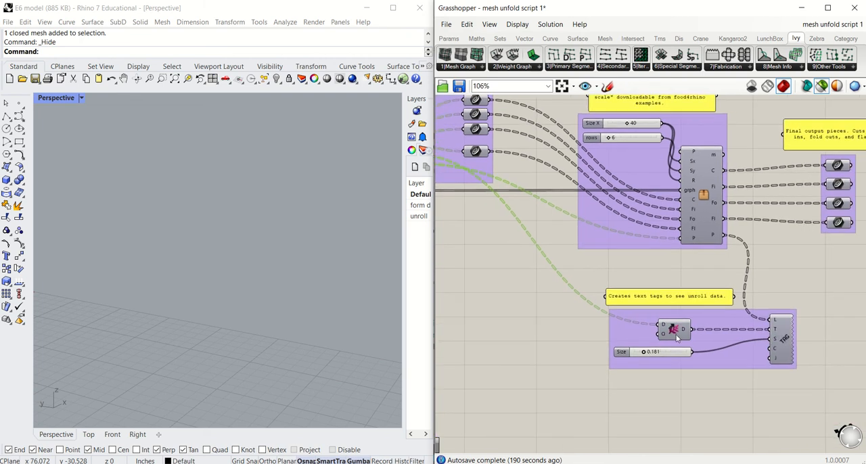
mouse_move(775, 333)
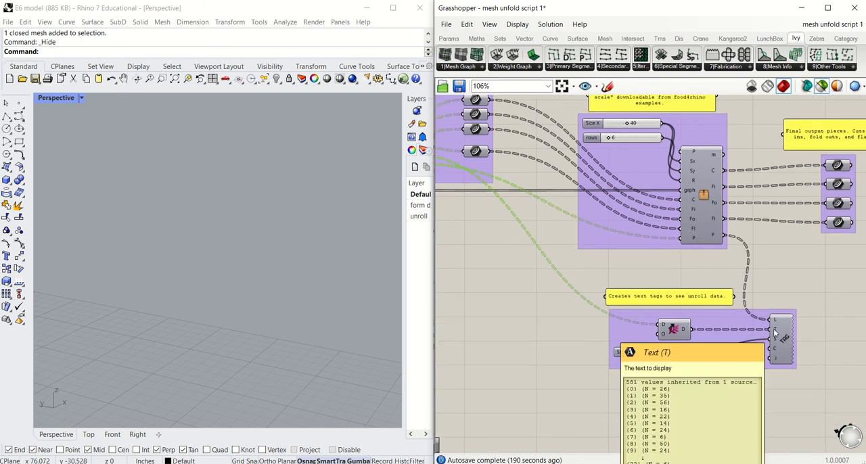
click(671, 329)
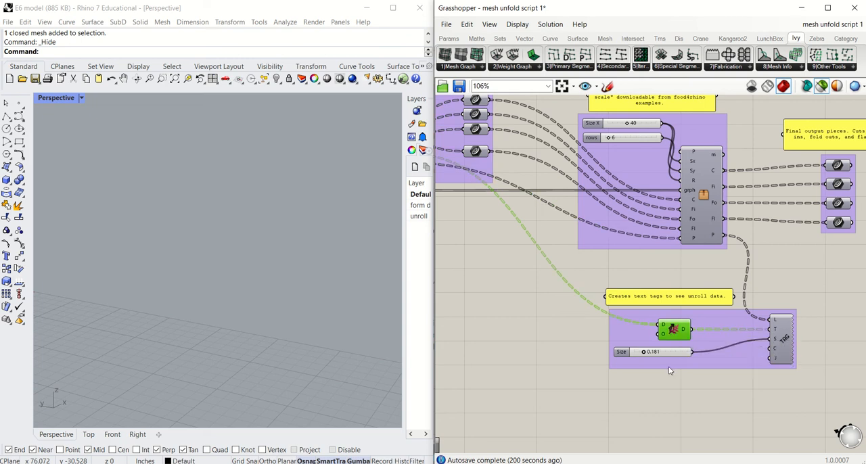
Step: Enable the preview of the text tag group together with the four final output curve containers
scroll(776, 341, up, 1)
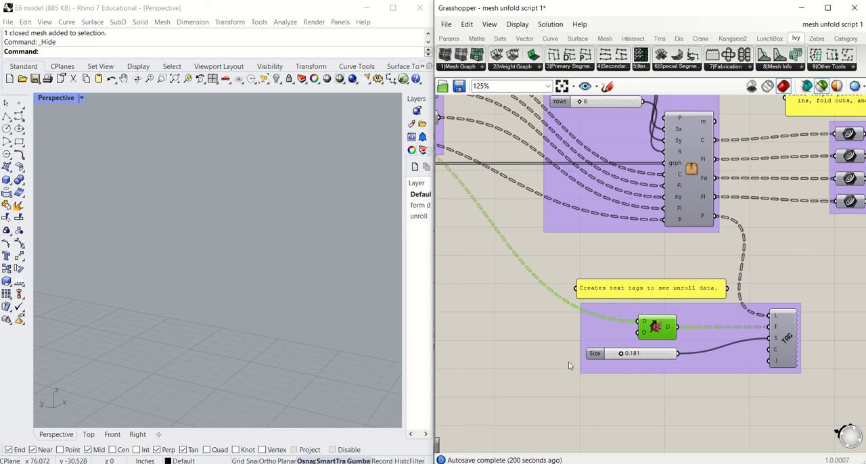
click(198, 332)
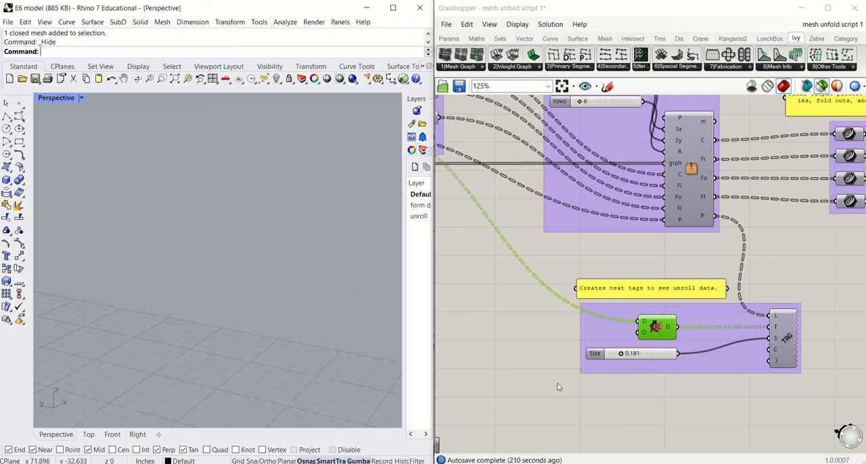
drag(548, 384, 847, 299)
click(838, 277)
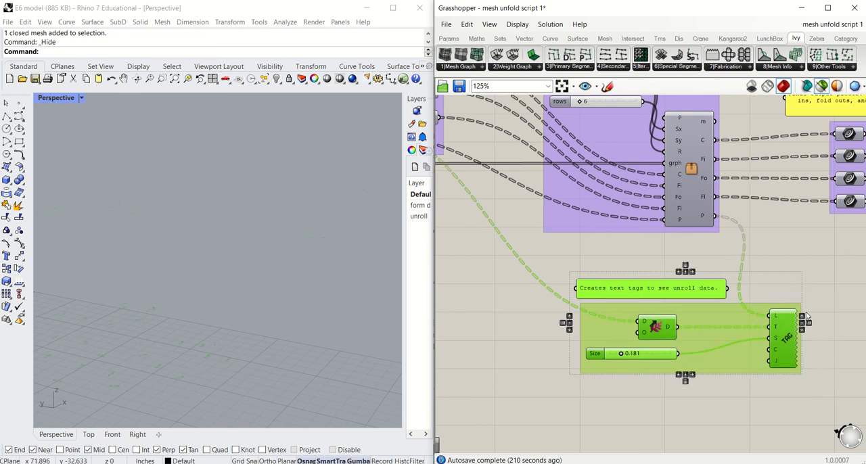
middle_click(729, 352)
click(270, 322)
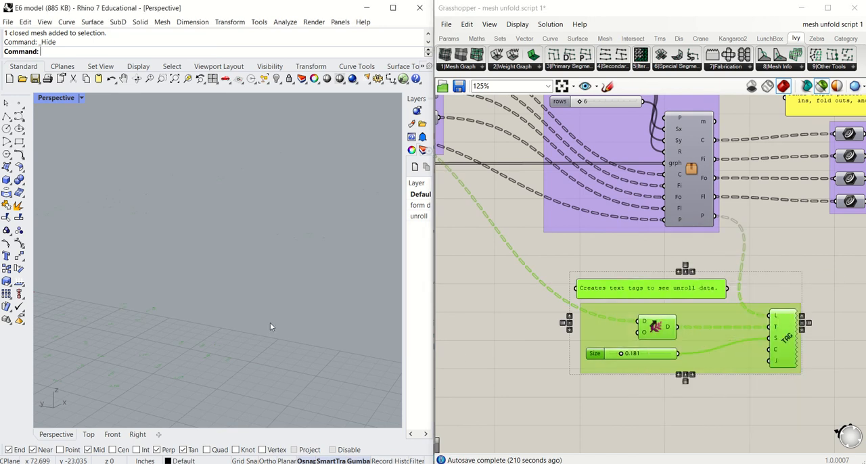
scroll(619, 304, down, 5)
scroll(619, 303, down, 1)
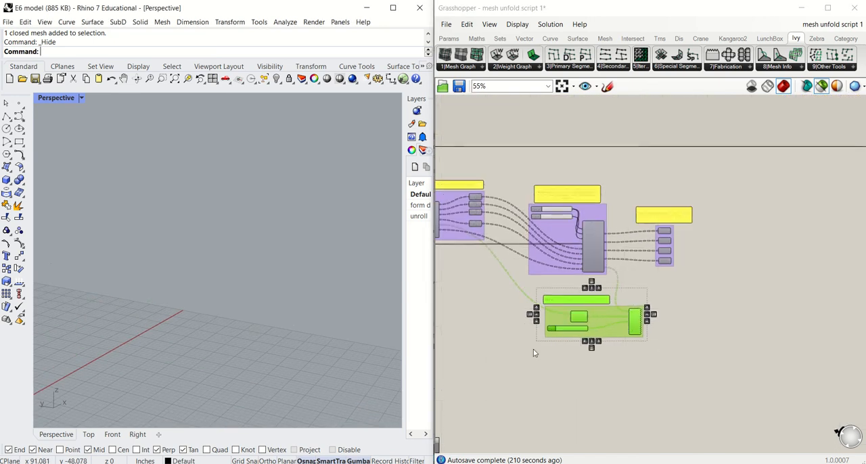
mouse_move(532, 349)
mouse_down()
mouse_move(661, 297)
mouse_move(689, 218)
mouse_up()
middle_click(665, 240)
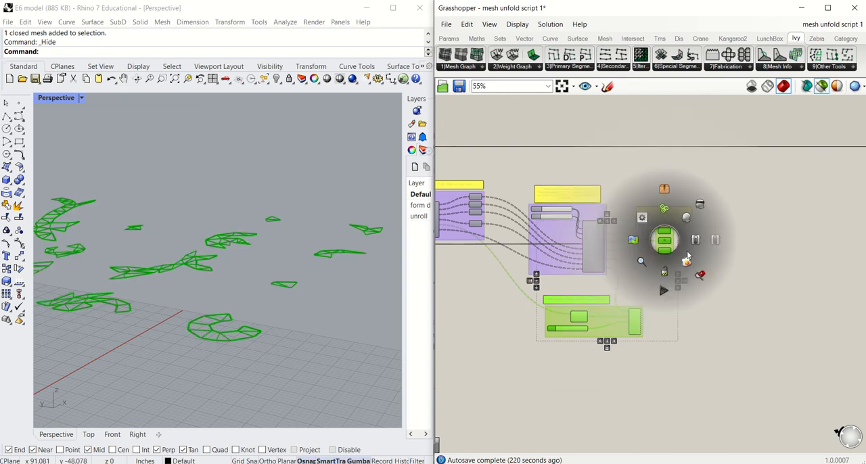
click(685, 221)
click(691, 340)
click(371, 361)
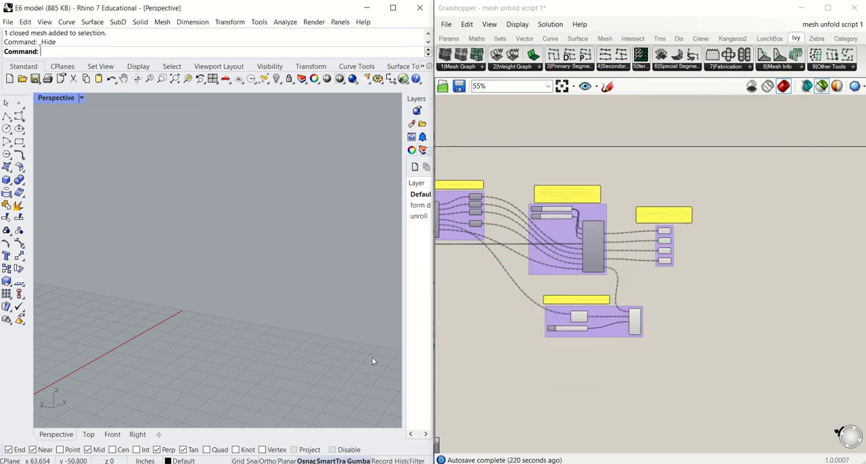
Step: Reselect the text tag and final output groups, enable their preview again and check the pieces in the Rhino viewport
drag(506, 362, 660, 286)
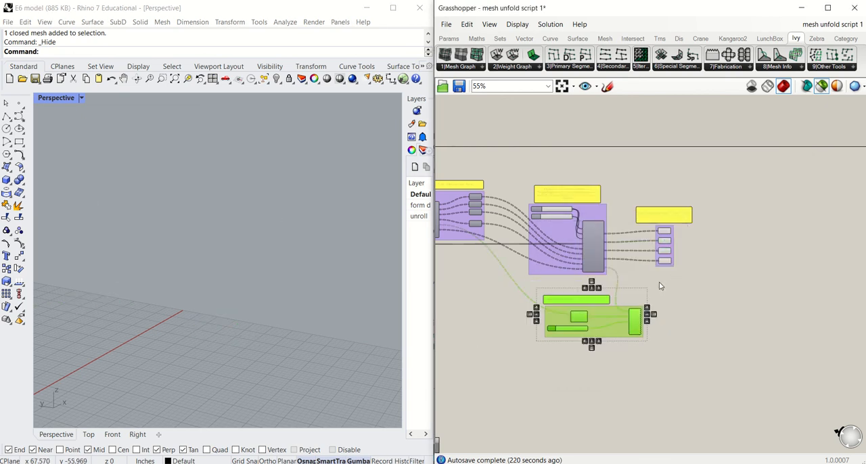
shift+drag(644, 189, 708, 289)
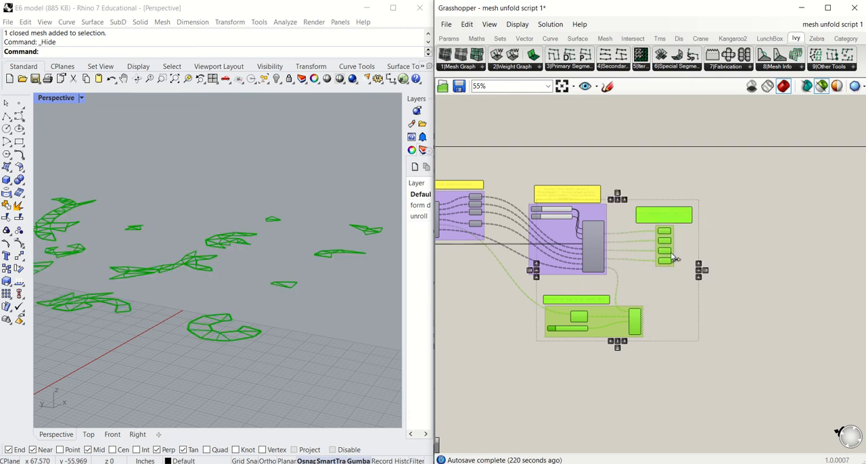
middle_click(663, 245)
click(682, 226)
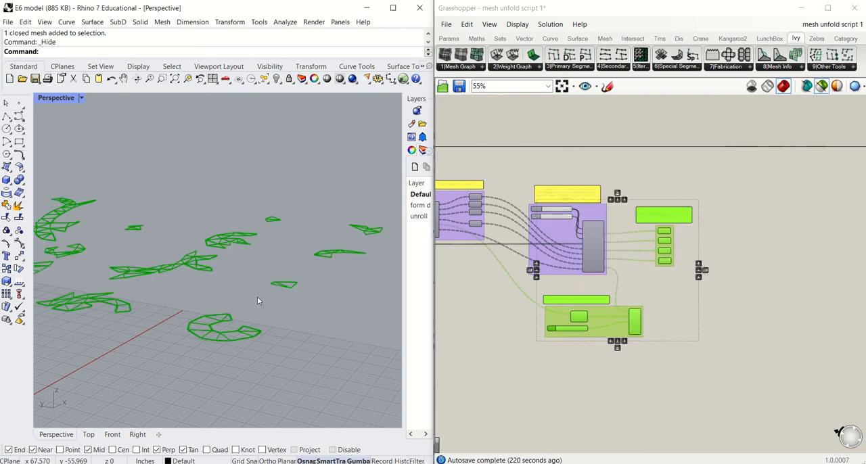
scroll(212, 338, up, 5)
scroll(213, 336, down, 7)
right_drag(212, 337, 242, 347)
click(619, 386)
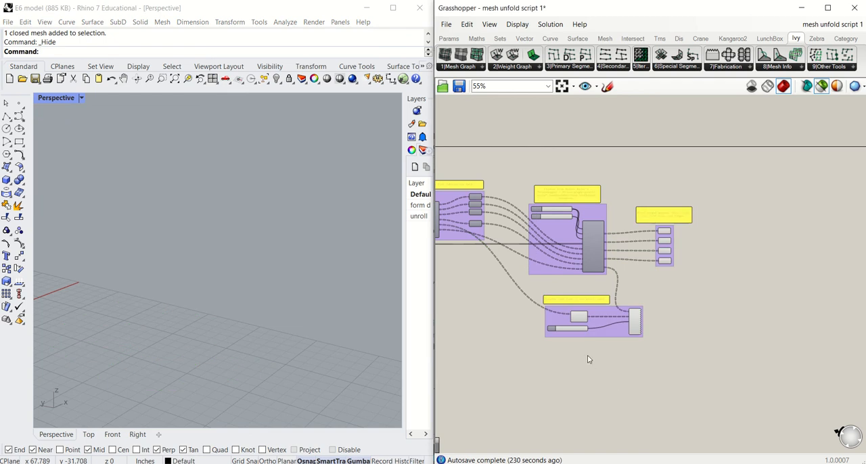
Step: Turn off the selected-objects-only preview mode and enable the preview of the final output curves and text tags
click(822, 88)
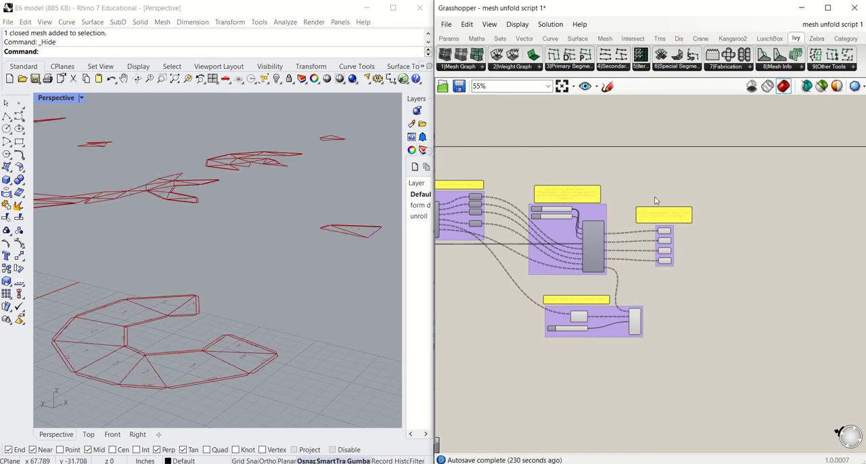
drag(636, 195, 709, 289)
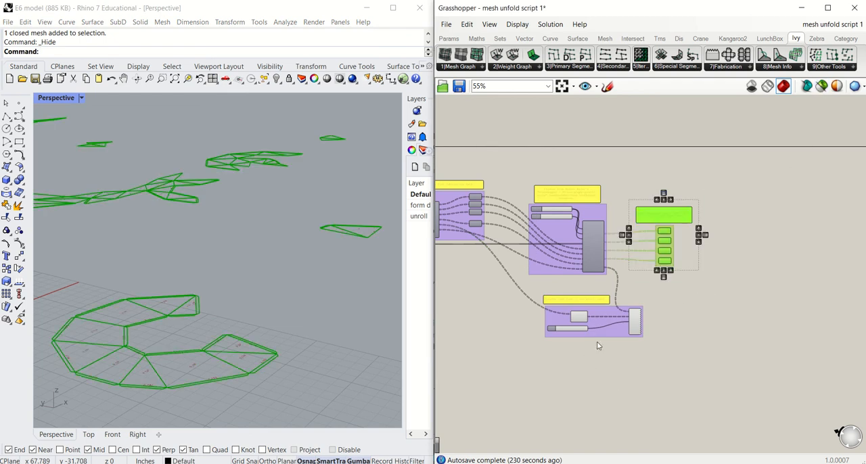
drag(533, 355, 666, 278)
middle_click(617, 311)
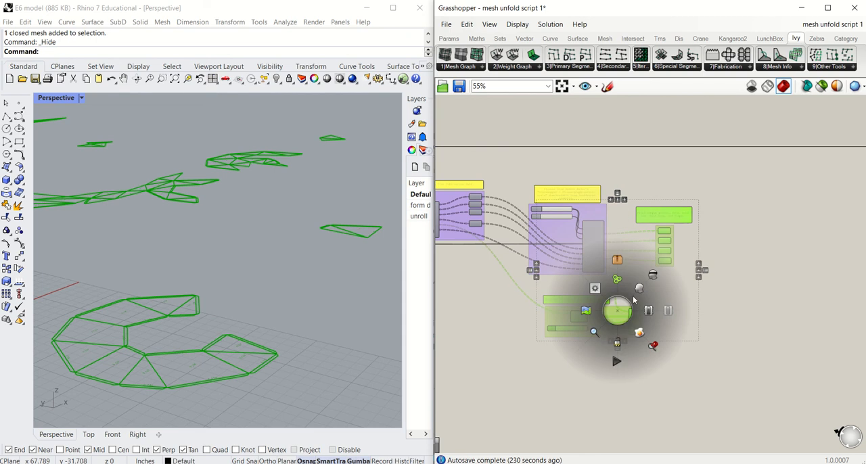
click(642, 285)
click(594, 375)
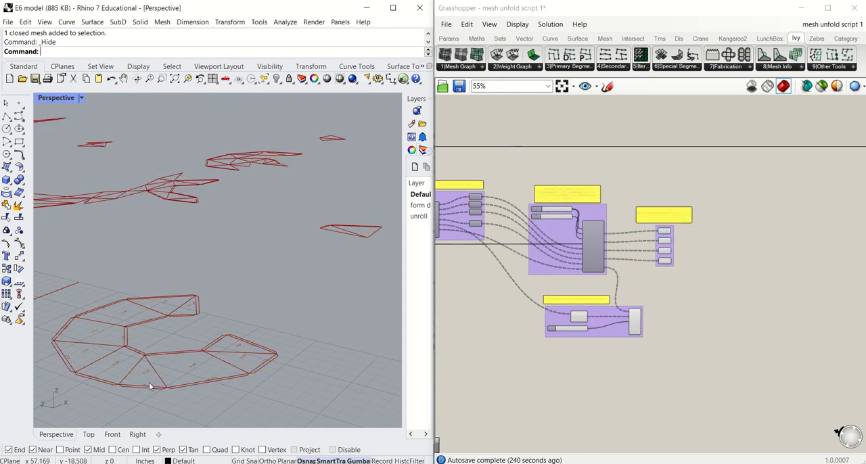
Step: Examine the text tags on the C-shaped piece up close and set the text tag Size to 0.313
scroll(169, 383, up, 5)
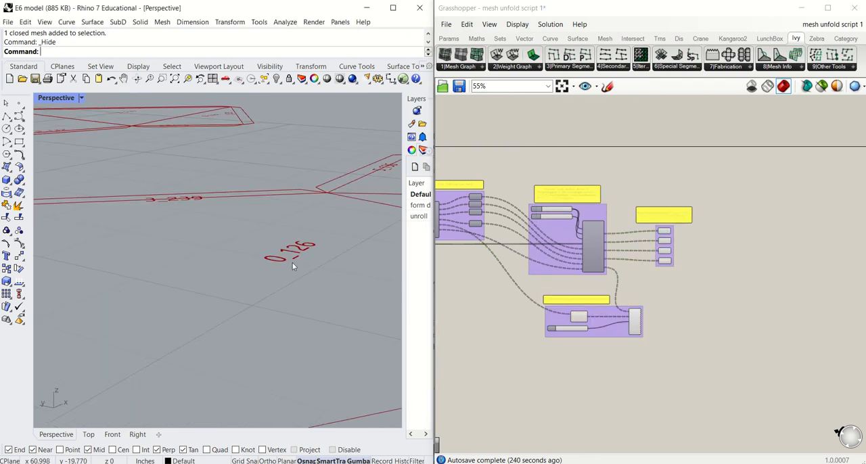
scroll(291, 300, down, 4)
right_drag(291, 299, 287, 323)
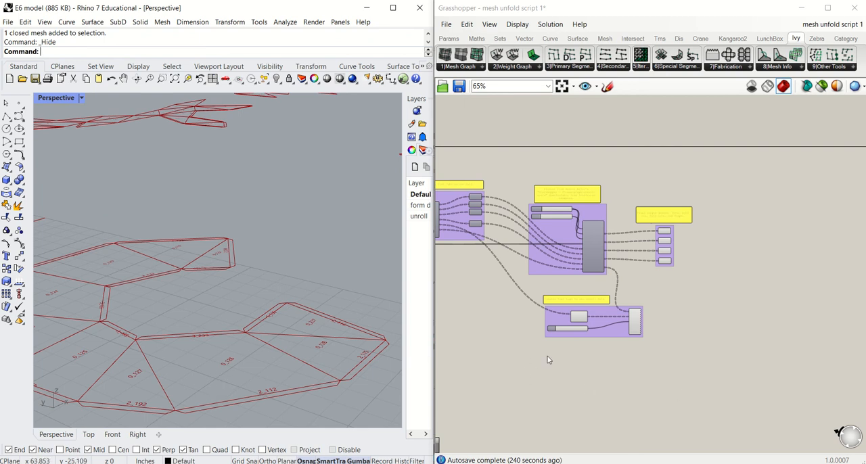
scroll(561, 352, up, 5)
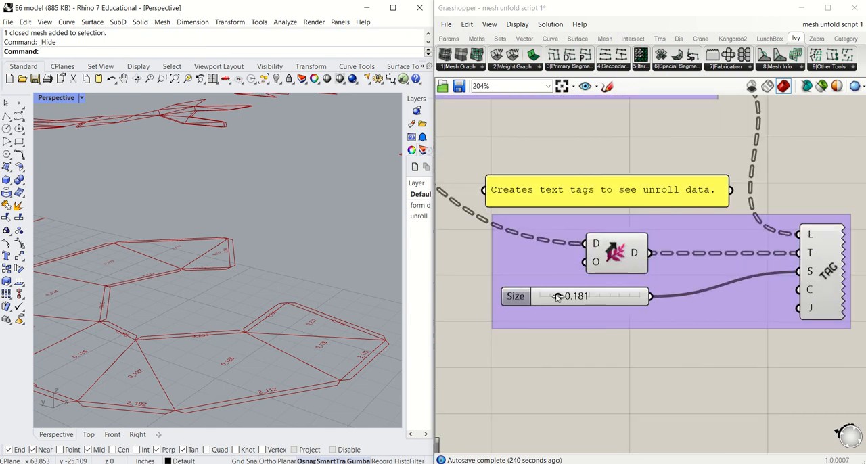
mouse_move(556, 297)
mouse_down()
mouse_move(590, 299)
mouse_move(551, 300)
mouse_move(580, 301)
mouse_move(570, 300)
mouse_up()
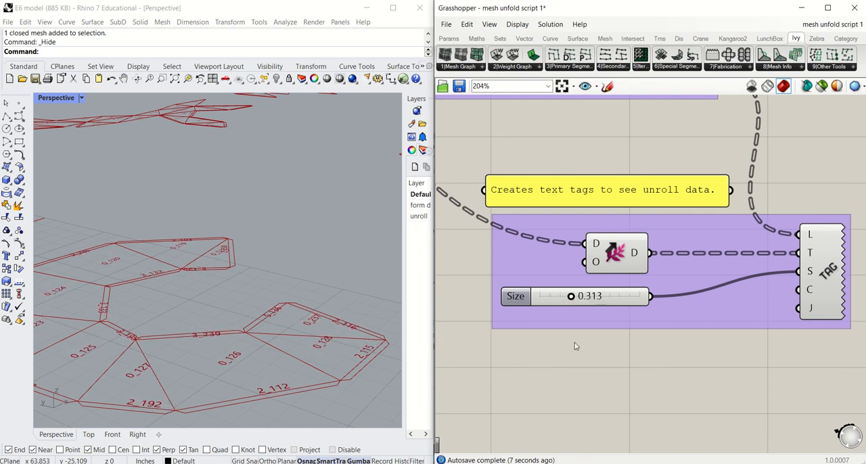
scroll(576, 351, down, 6)
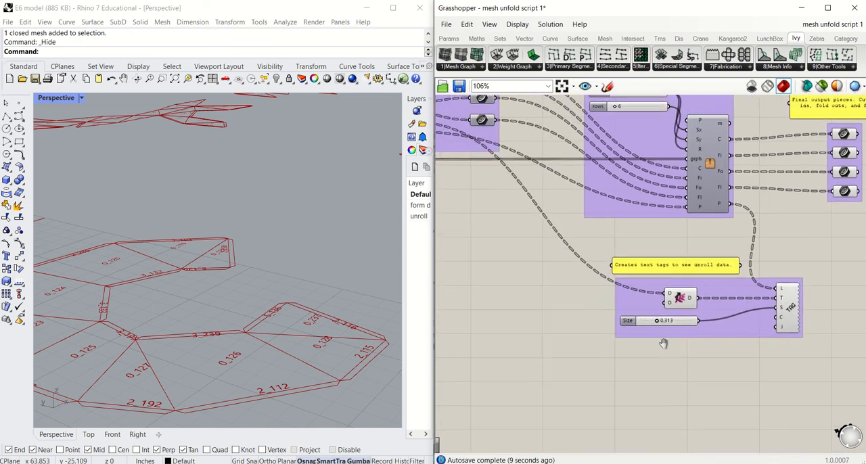
scroll(623, 343, down, 3)
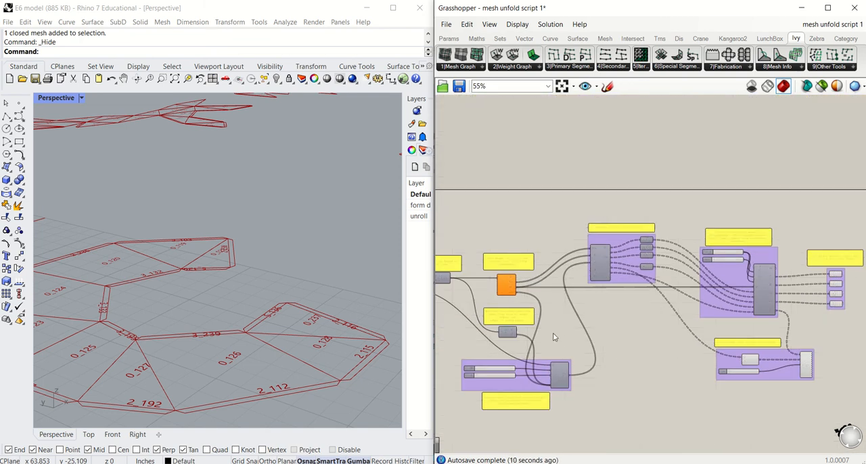
scroll(308, 341, down, 6)
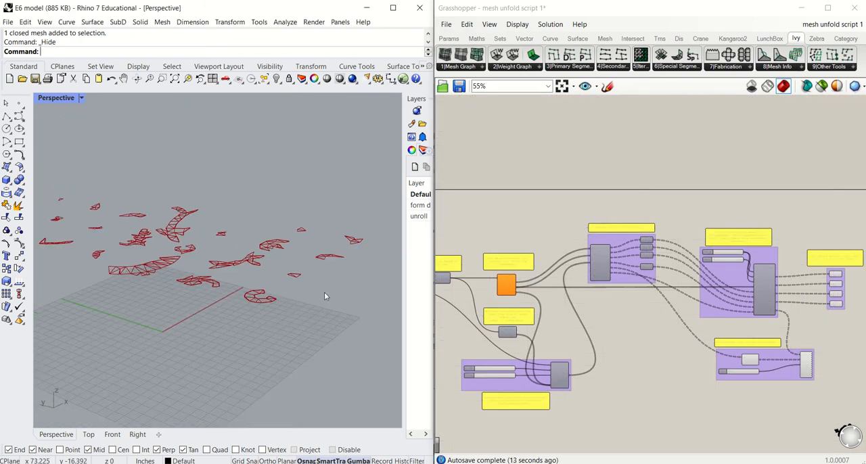
Step: Show the hidden chess king mesh in Rhino again and select it beside the unfolded pieces
scroll(600, 297, down, 1)
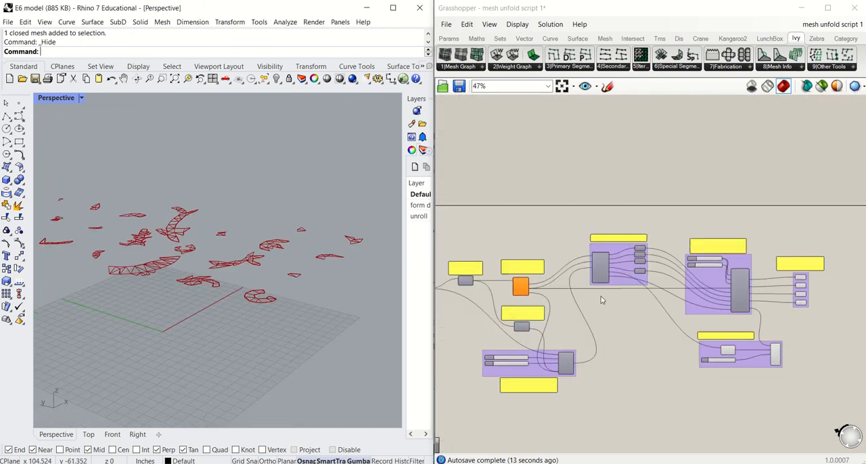
right_click(276, 79)
right_drag(291, 277, 259, 287)
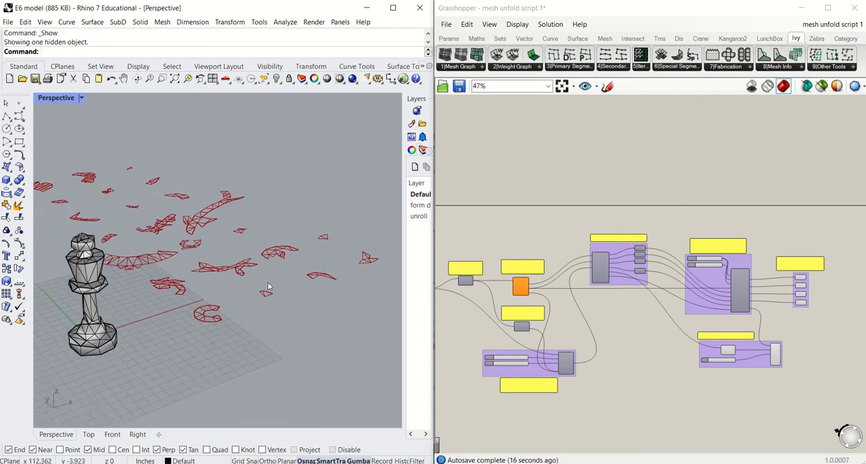
click(92, 294)
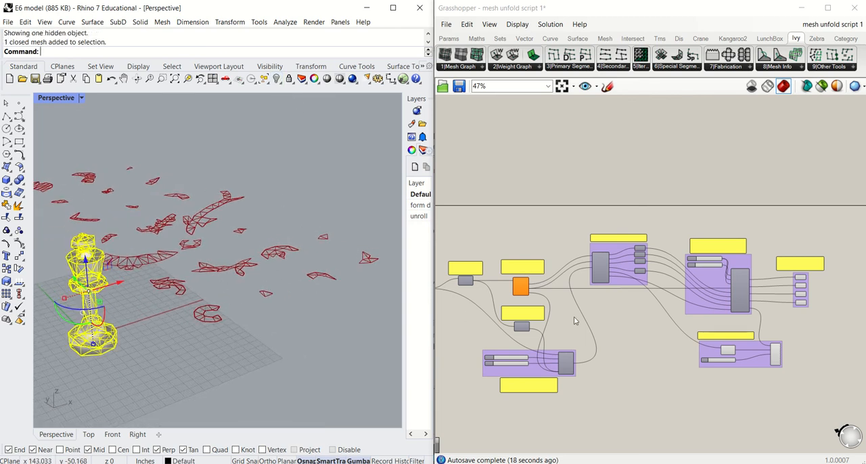
Step: Review the script from its mesh input to its end and select the four final output curve containers
scroll(610, 310, down, 2)
right_drag(592, 319, 671, 298)
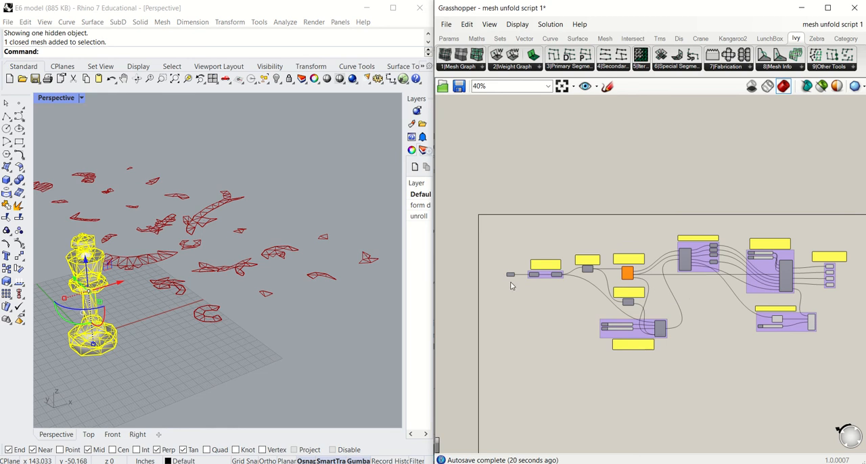
scroll(511, 283, up, 1)
right_drag(719, 286, 599, 289)
drag(753, 303, 804, 246)
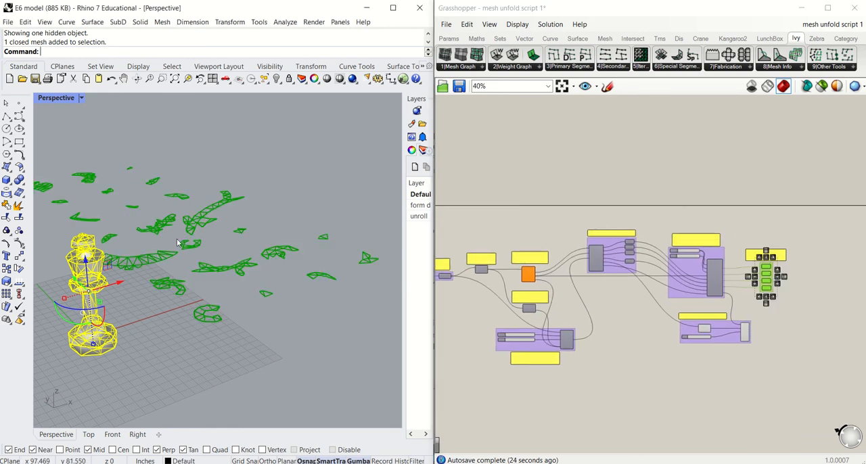
Step: Examine the highlighted unfolded pieces in the Rhino viewport, checking the outlines, fold lines and text tags up close
right_drag(271, 257, 192, 270)
scroll(108, 281, up, 5)
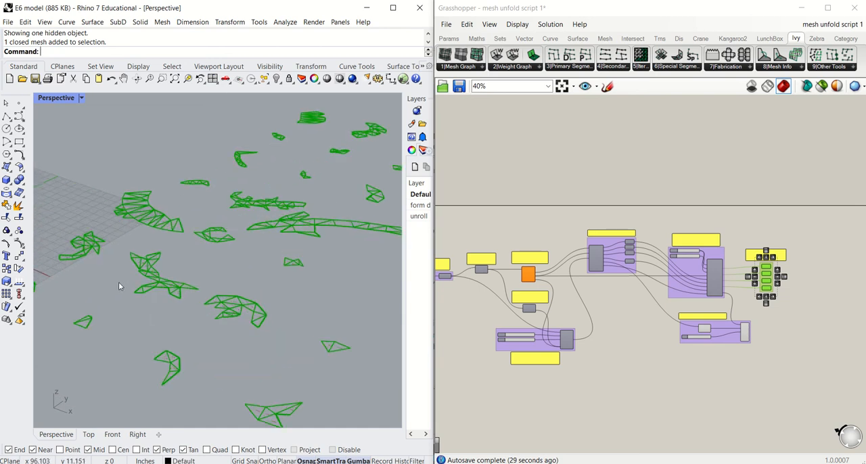
scroll(211, 250, down, 5)
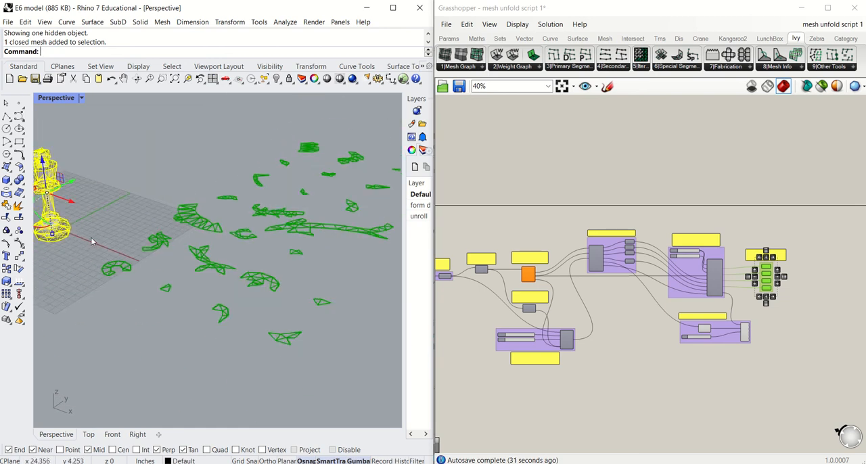
right_drag(205, 281, 199, 277)
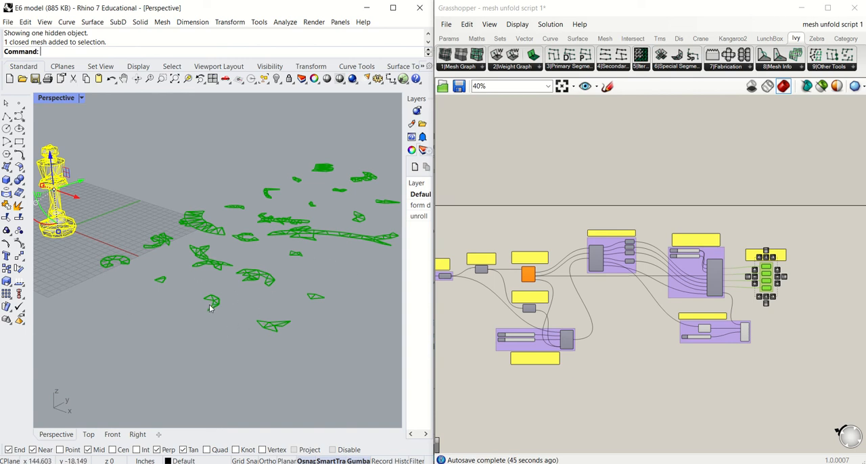
scroll(201, 310, up, 10)
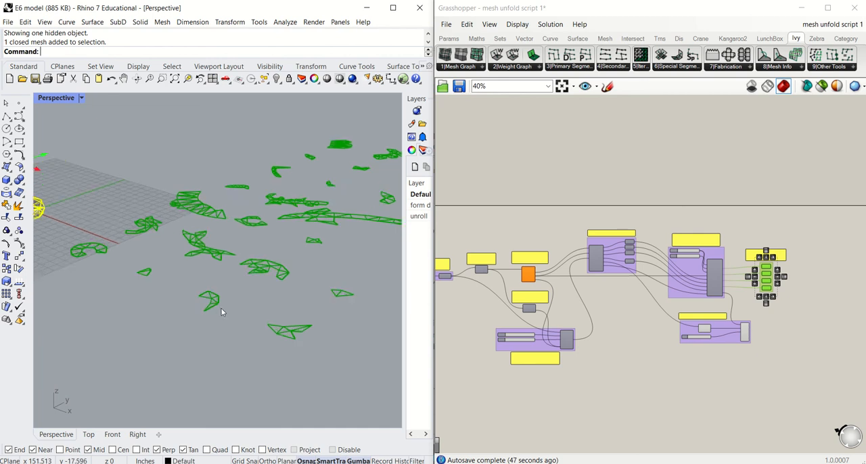
scroll(199, 308, down, 6)
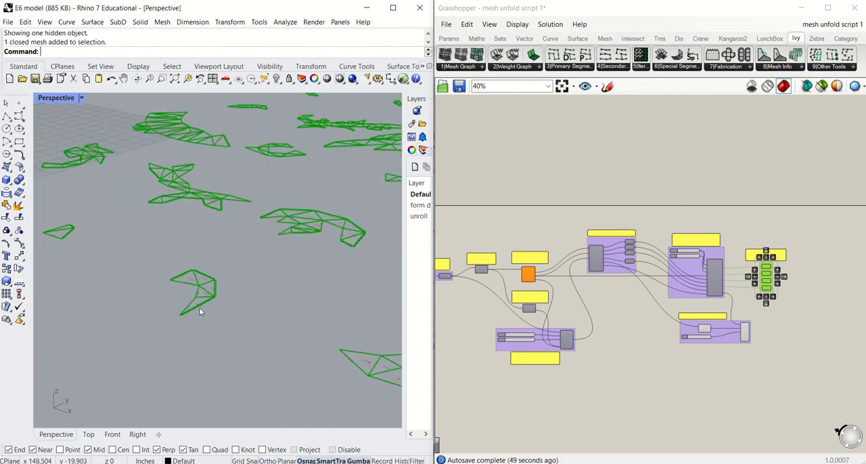
scroll(199, 308, down, 2)
scroll(258, 234, up, 3)
scroll(258, 234, up, 3)
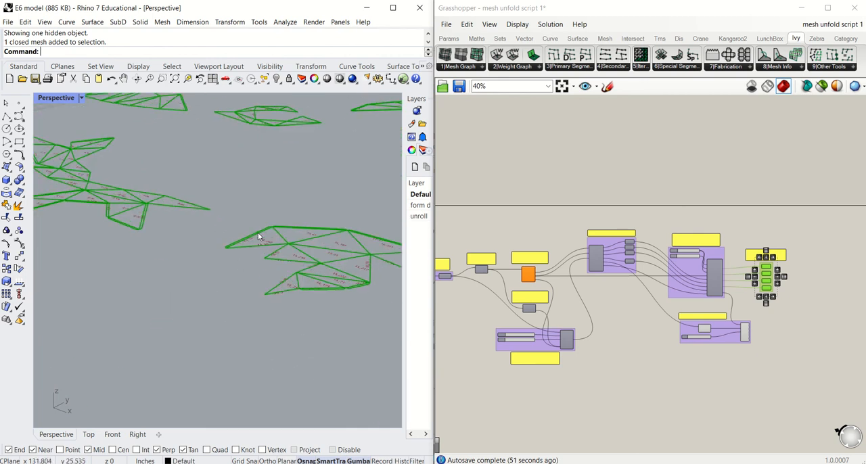
scroll(297, 264, up, 2)
scroll(301, 266, down, 4)
scroll(293, 277, down, 4)
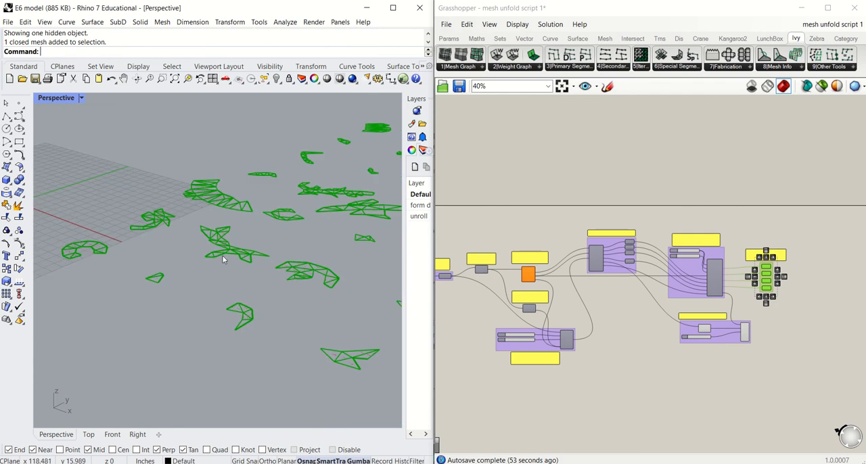
shift+right_drag(222, 255, 281, 283)
scroll(151, 256, up, 6)
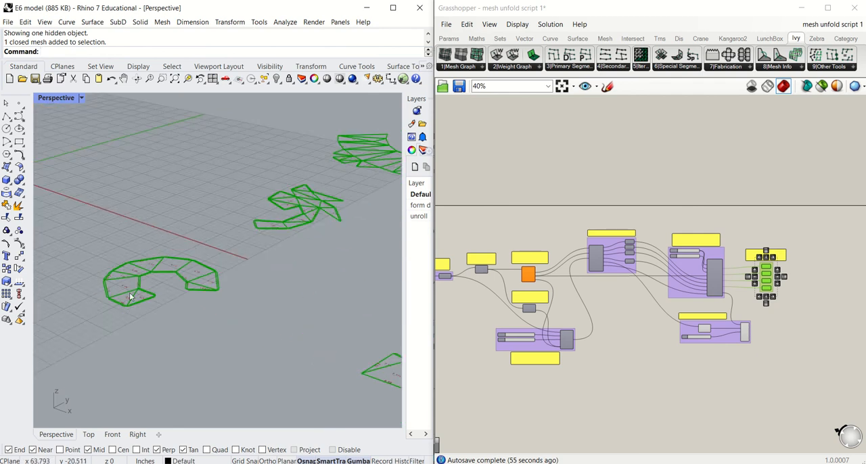
Step: Compare the selected chess king mesh with the layout of its flat, spaced-out pieces from several views
scroll(136, 284, down, 6)
shift+right_drag(130, 272, 254, 315)
scroll(205, 264, down, 5)
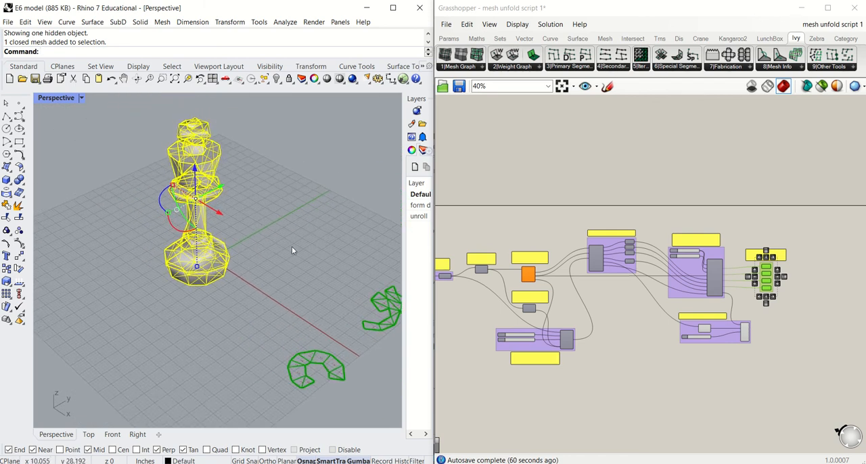
shift+right_drag(292, 249, 212, 239)
scroll(213, 240, down, 4)
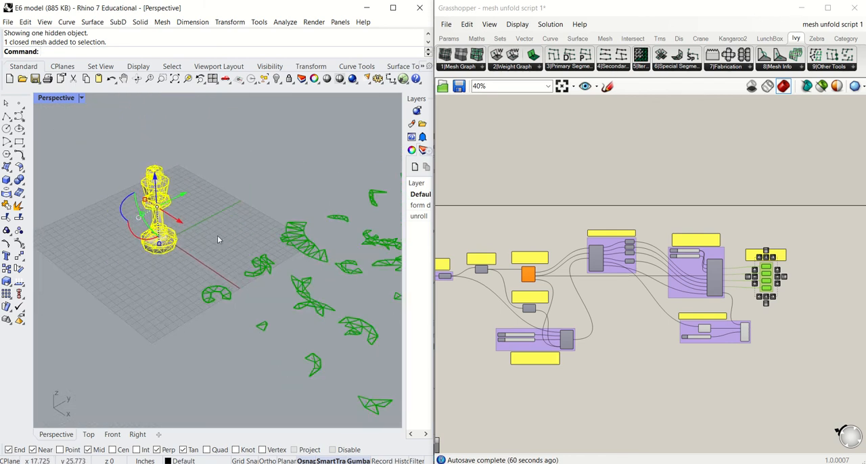
shift+right_drag(270, 252, 225, 239)
shift+right_drag(73, 300, 129, 286)
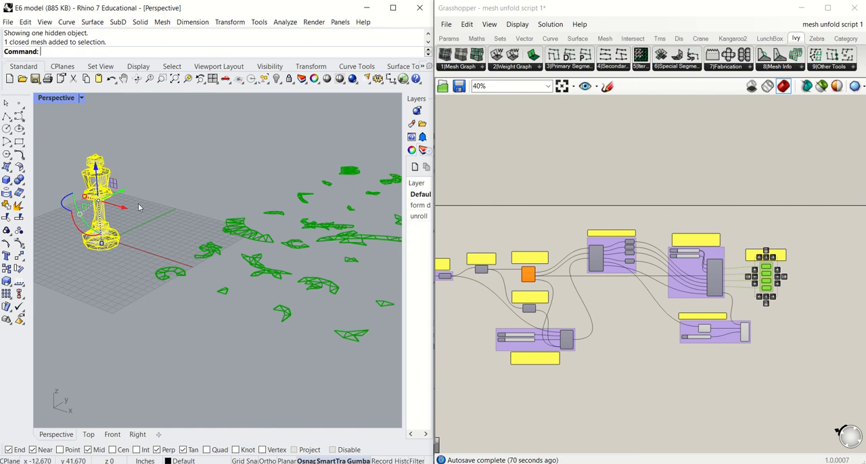
shift+right_drag(289, 303, 206, 311)
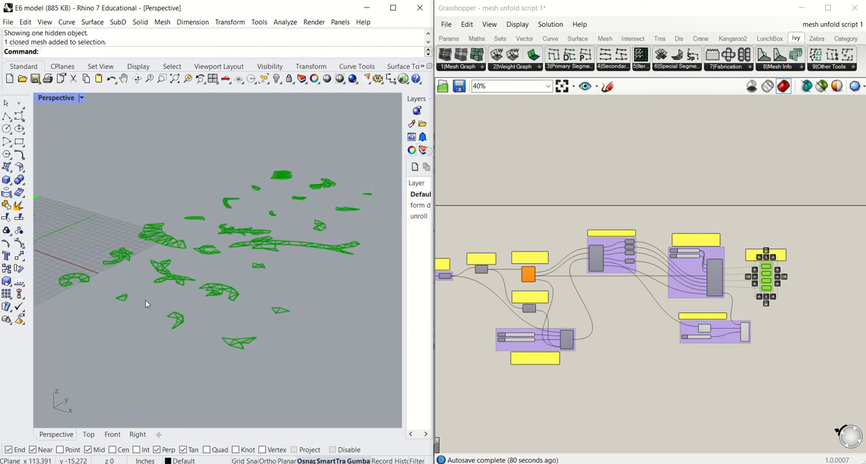
scroll(66, 286, up, 5)
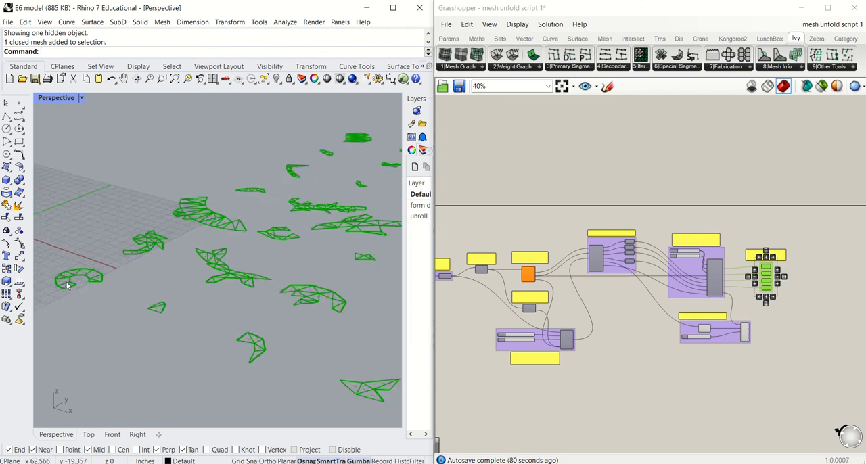
scroll(134, 278, down, 6)
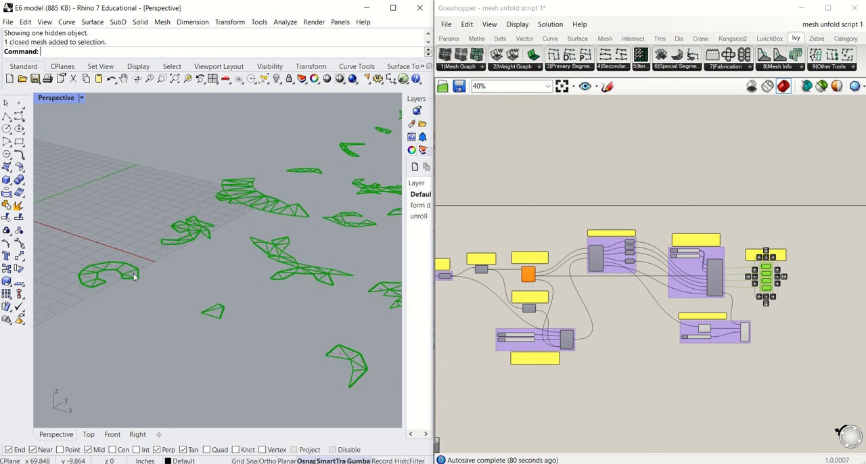
shift+right_drag(256, 269, 227, 274)
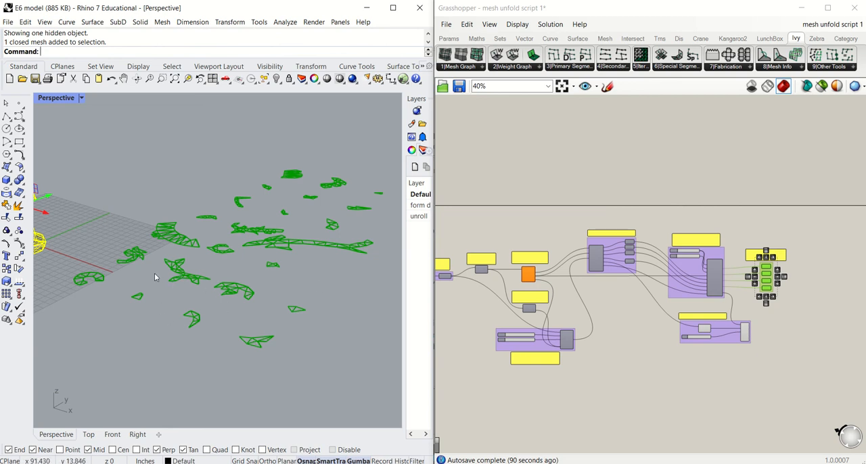
shift+right_drag(154, 272, 220, 275)
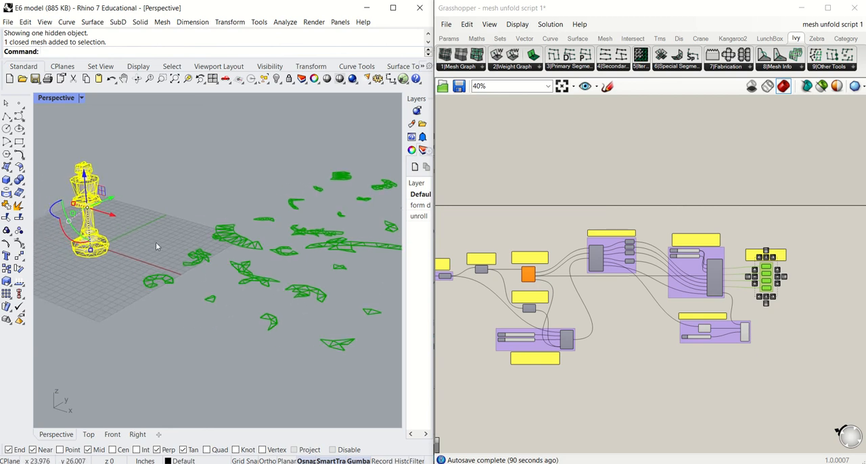